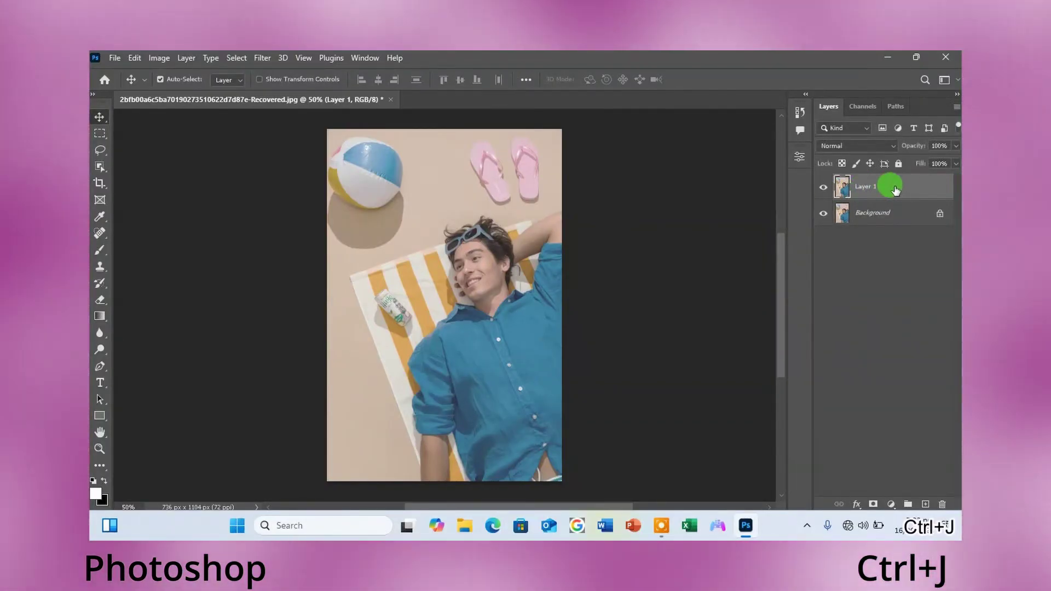
# Convert Layer 1 to a smart object.
pyautogui.rightClick(895, 186)
pyautogui.click(826, 245)
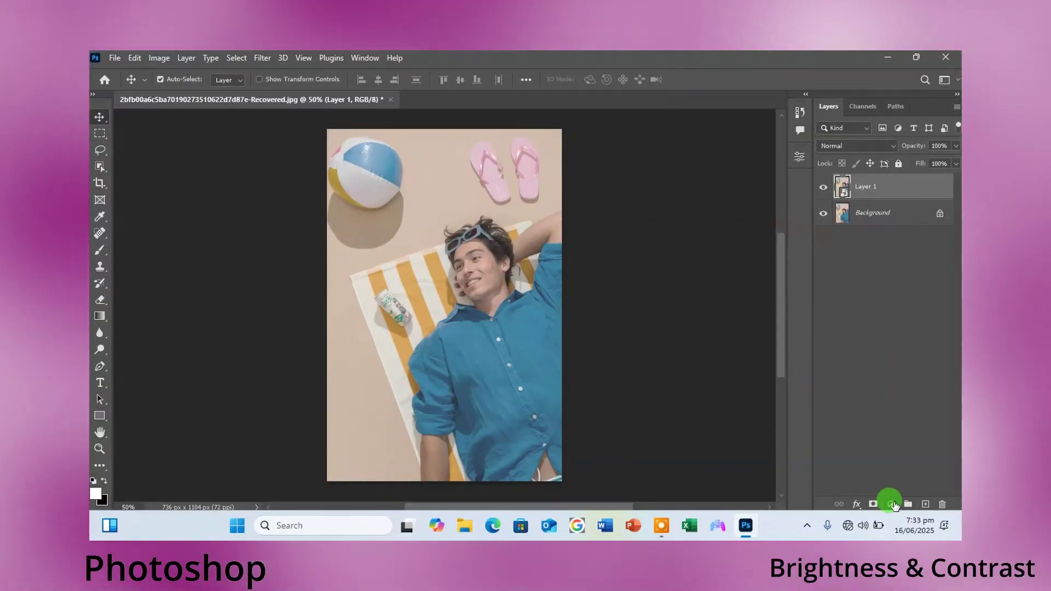
# Add a Brightness/Contrast adjustment layer above Layer 1 with brightness -20 and contrast 21.
pyautogui.click(892, 504)
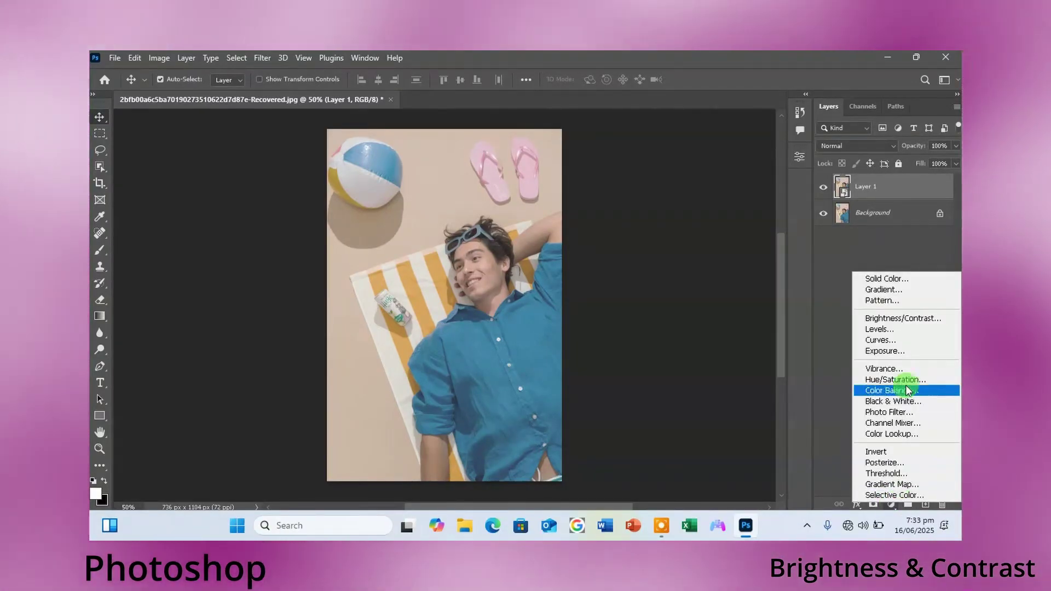
pyautogui.click(903, 319)
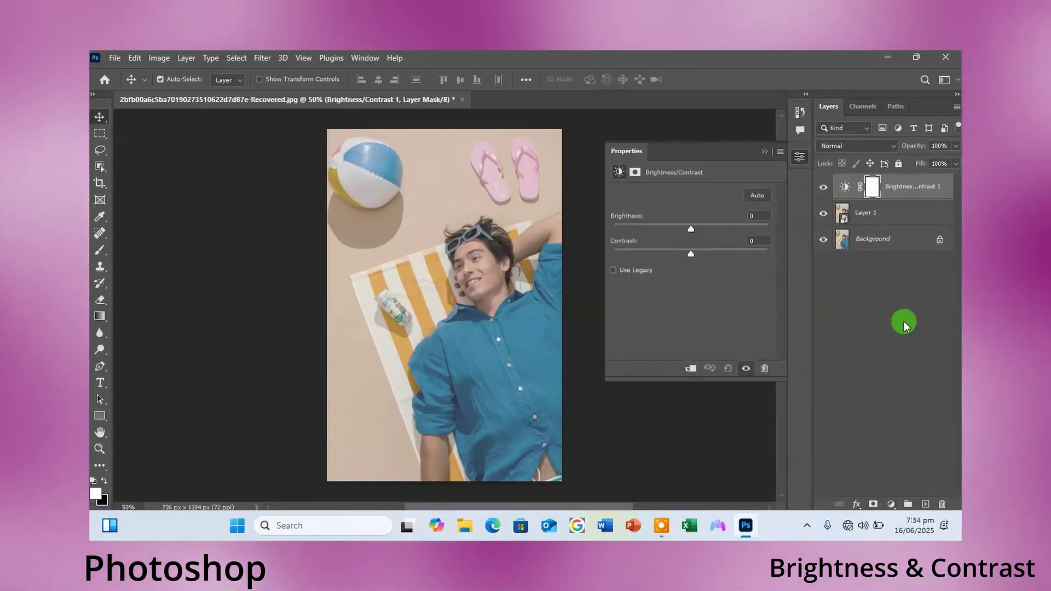
pyautogui.moveTo(691, 226); pyautogui.dragTo(681, 228)
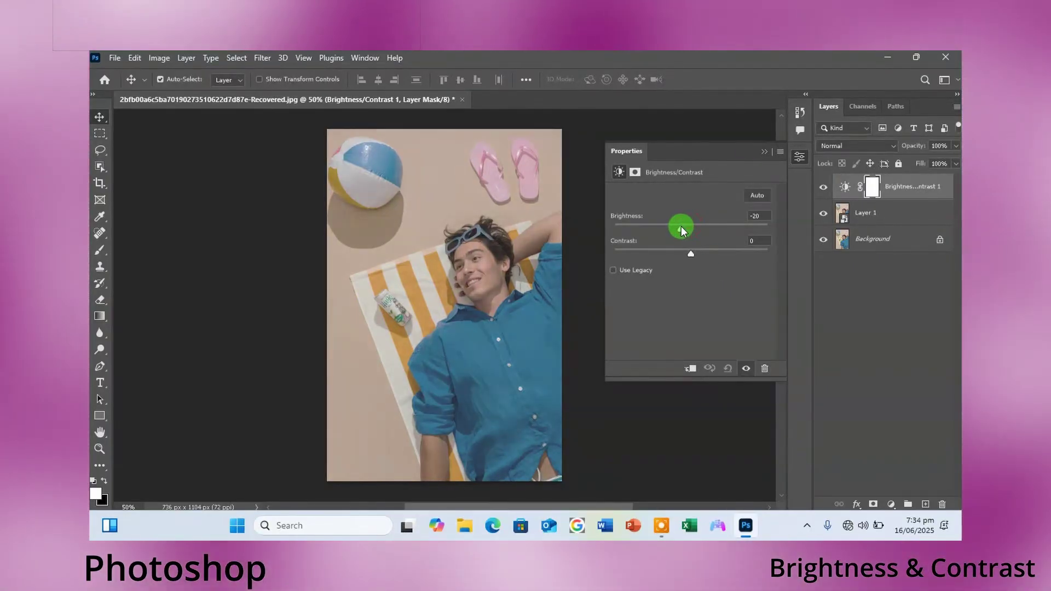
pyautogui.click(690, 255)
pyautogui.moveTo(697, 255); pyautogui.dragTo(706, 252)
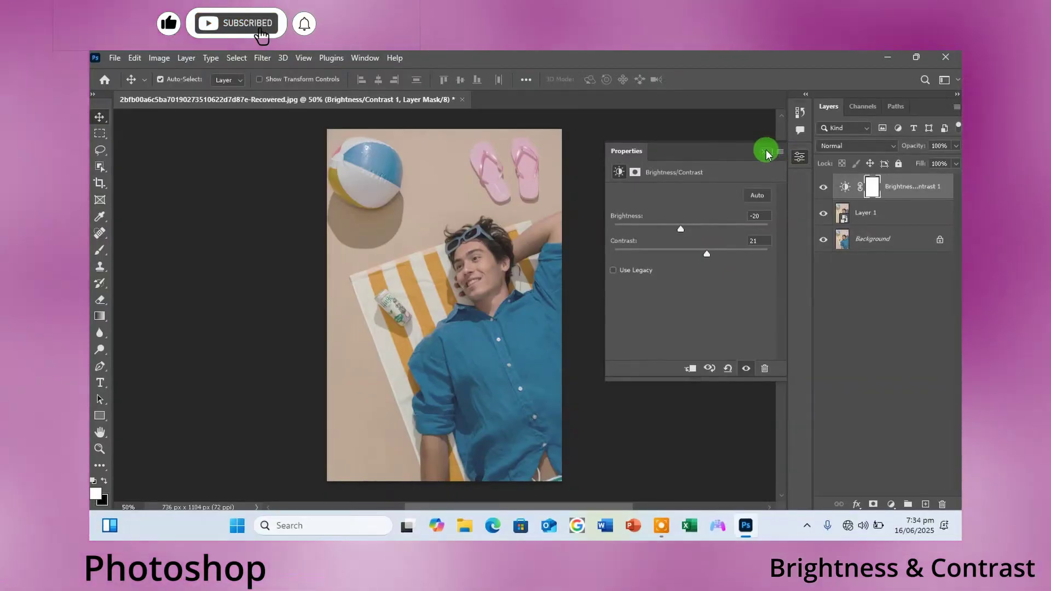
pyautogui.click(765, 151)
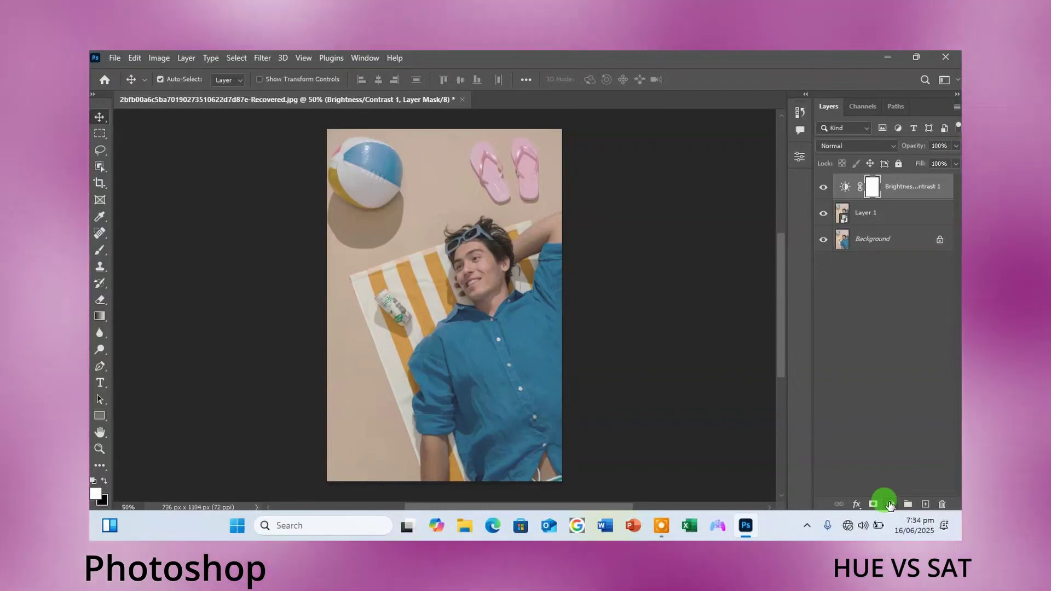
# Add a Hue/Saturation adjustment layer at the top of the stack with the master saturation at +21.
pyautogui.click(890, 504)
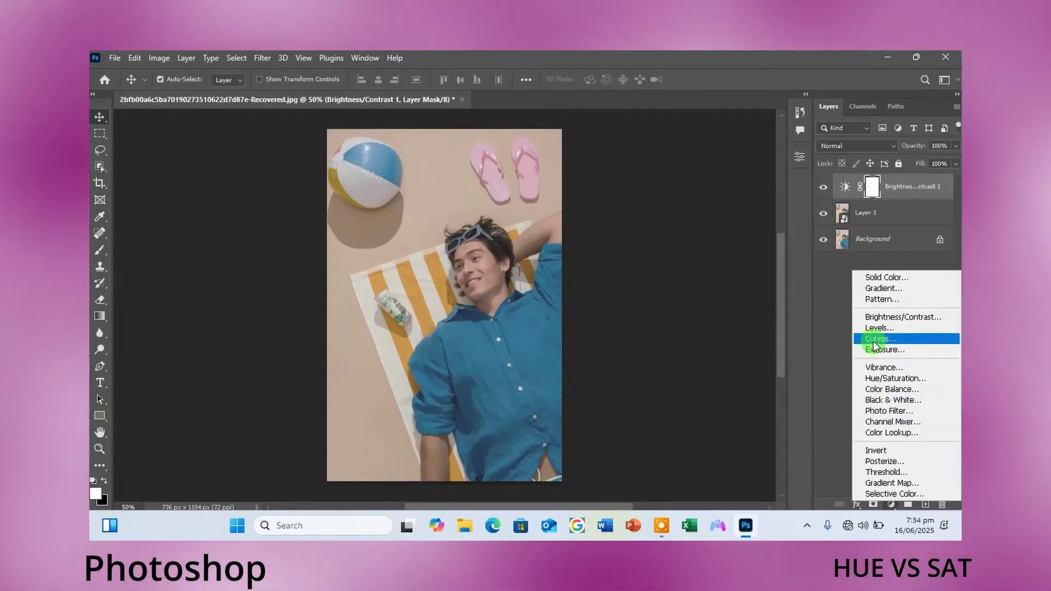
pyautogui.click(889, 378)
pyautogui.moveTo(707, 267)
pyautogui.mouseDown()
pyautogui.moveTo(693, 267)
pyautogui.moveTo(707, 267)
pyautogui.mouseUp()
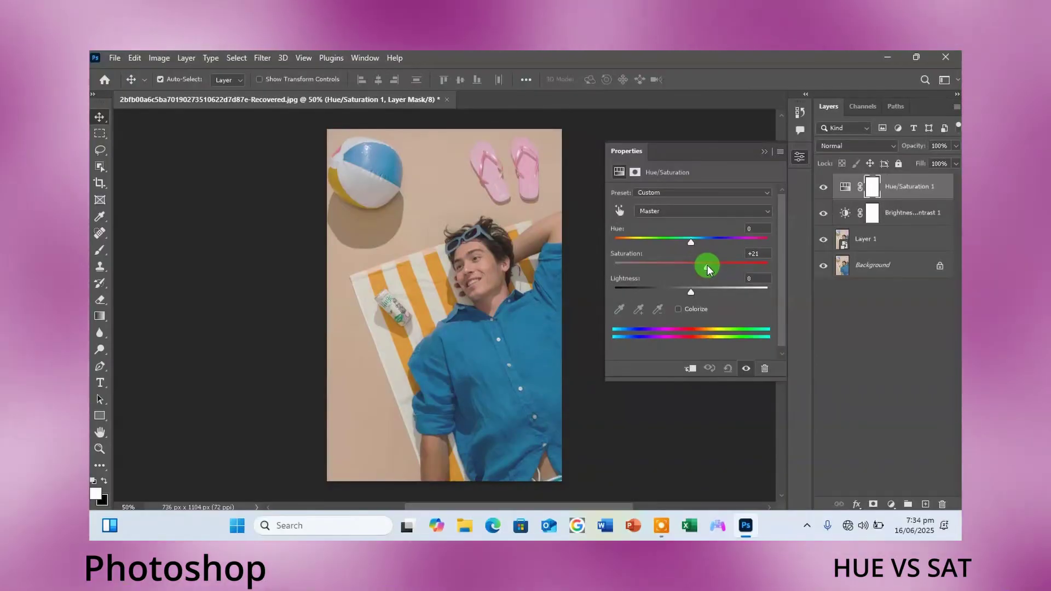
pyautogui.click(764, 154)
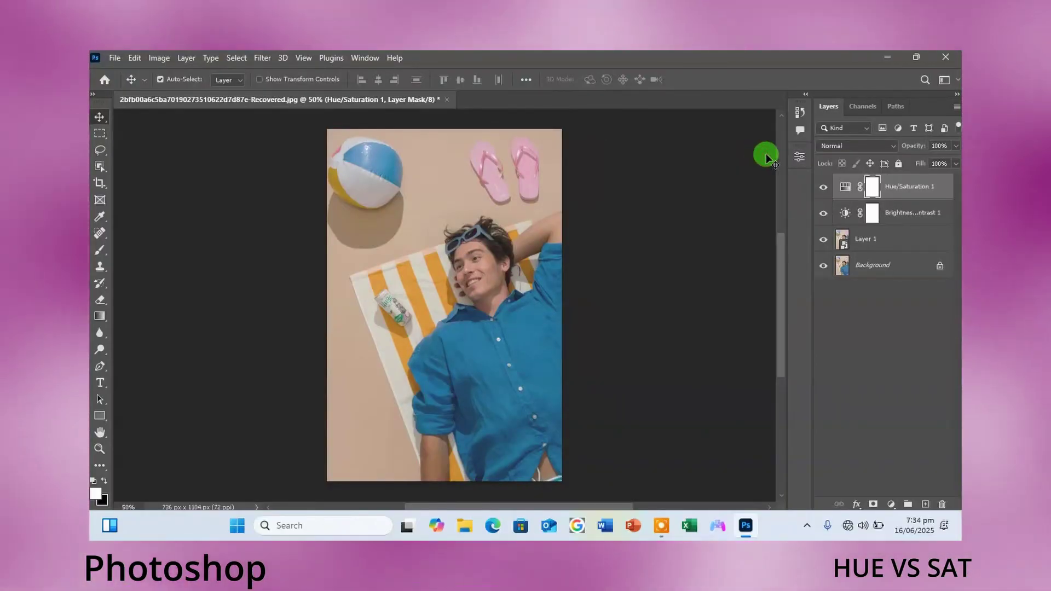
# Add a Vibrance adjustment layer directly above Layer 1 with vibrance set to +56.
pyautogui.click(861, 236)
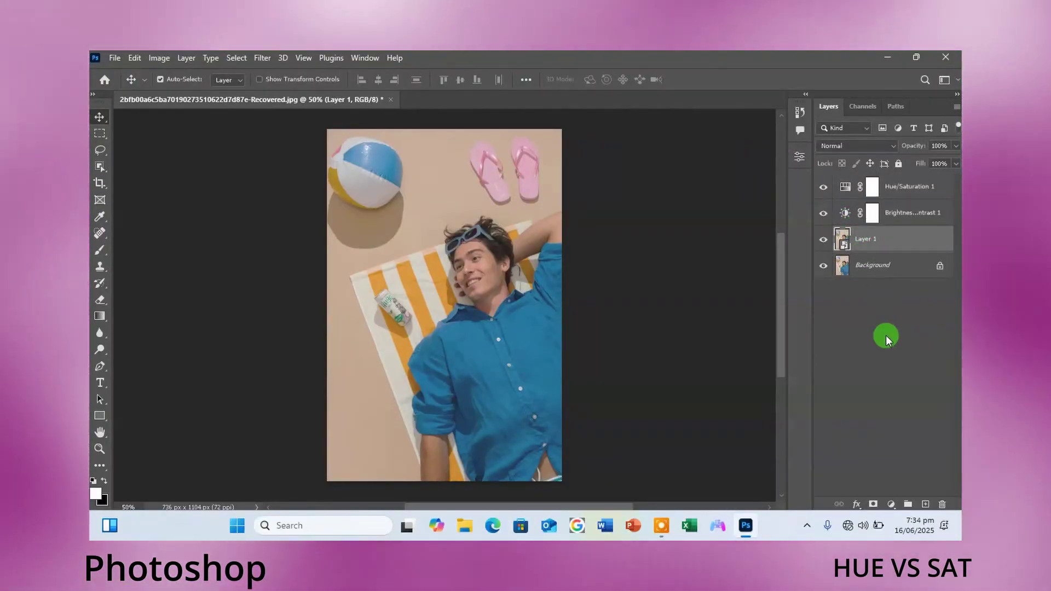
pyautogui.click(890, 502)
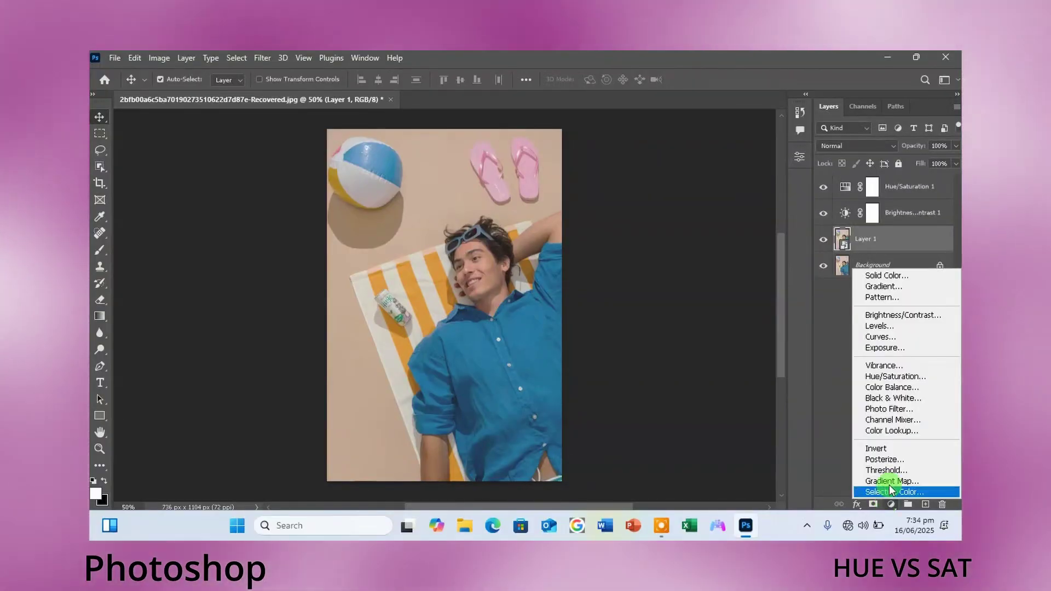
pyautogui.click(879, 365)
pyautogui.moveTo(694, 210); pyautogui.dragTo(734, 213)
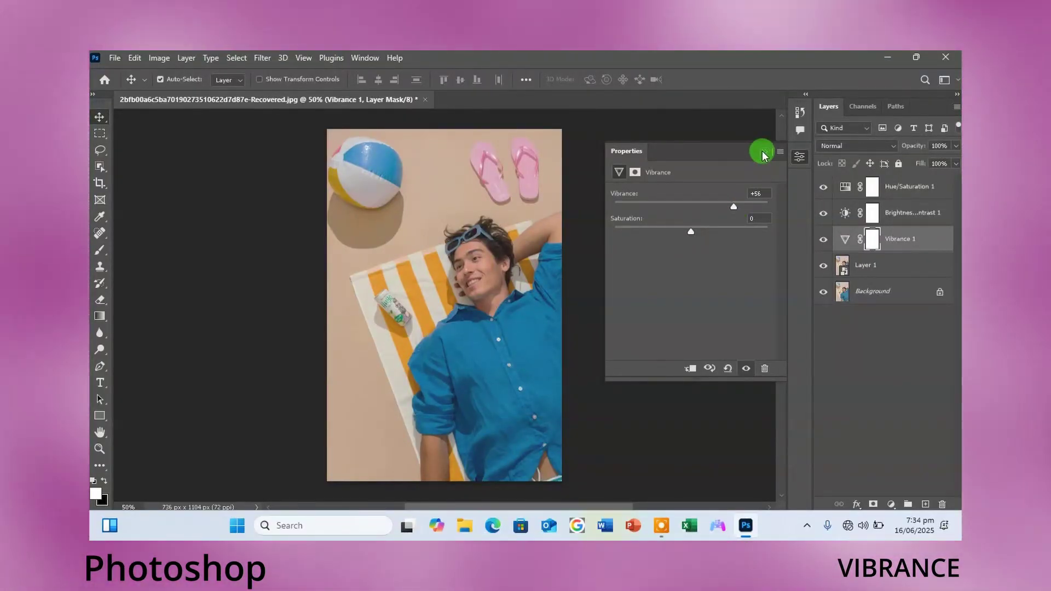
pyautogui.click(764, 152)
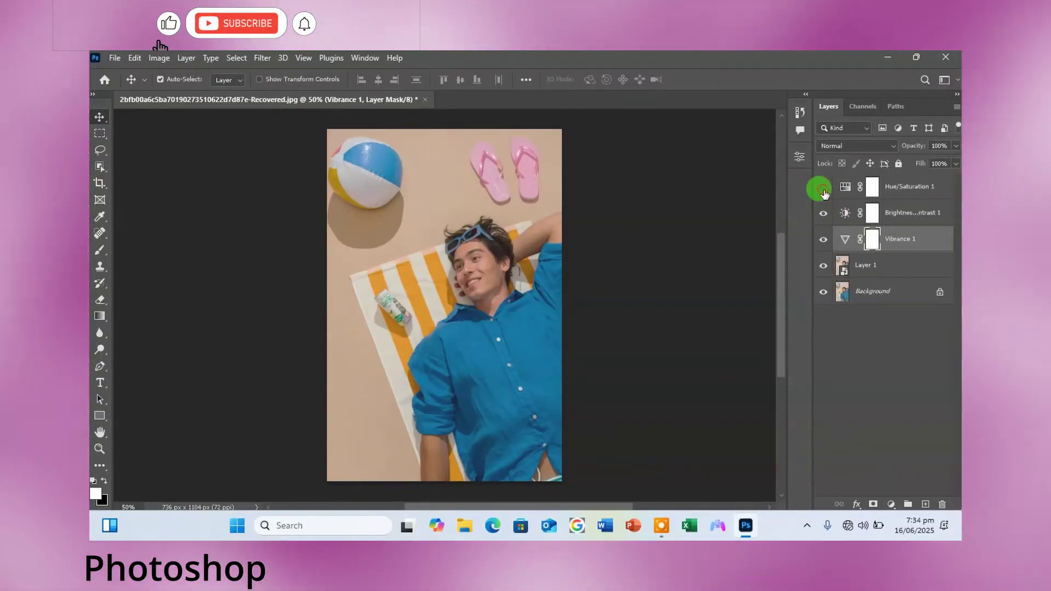
# Hide and show the Hue/Saturation, Brightness/Contrast and Vibrance layers to compare the photo before and after.
pyautogui.click(823, 189)
pyautogui.click(823, 213)
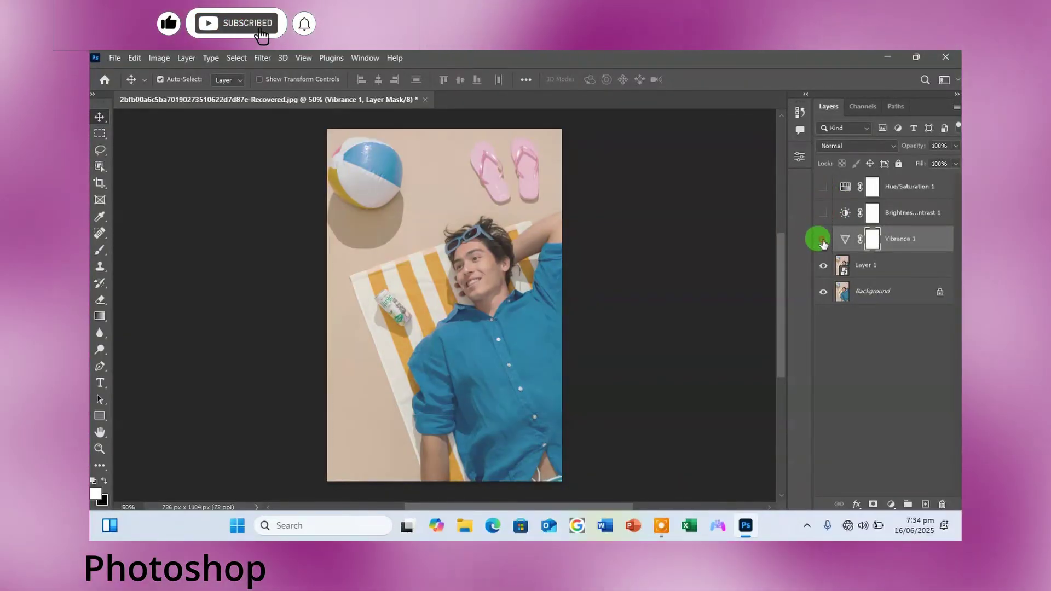
pyautogui.click(823, 240)
pyautogui.click(823, 188)
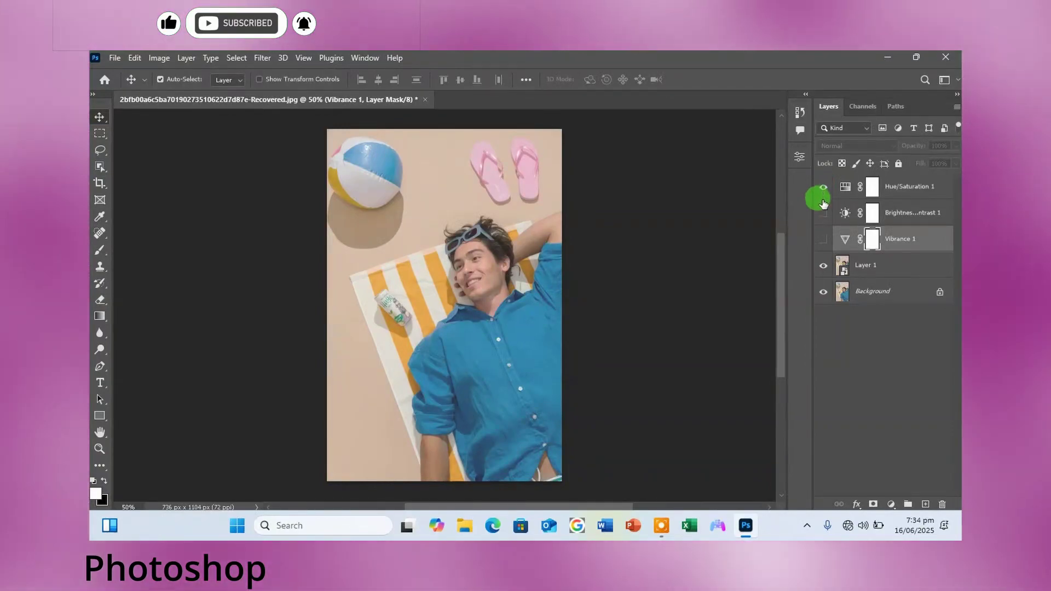
pyautogui.click(823, 213)
pyautogui.click(822, 239)
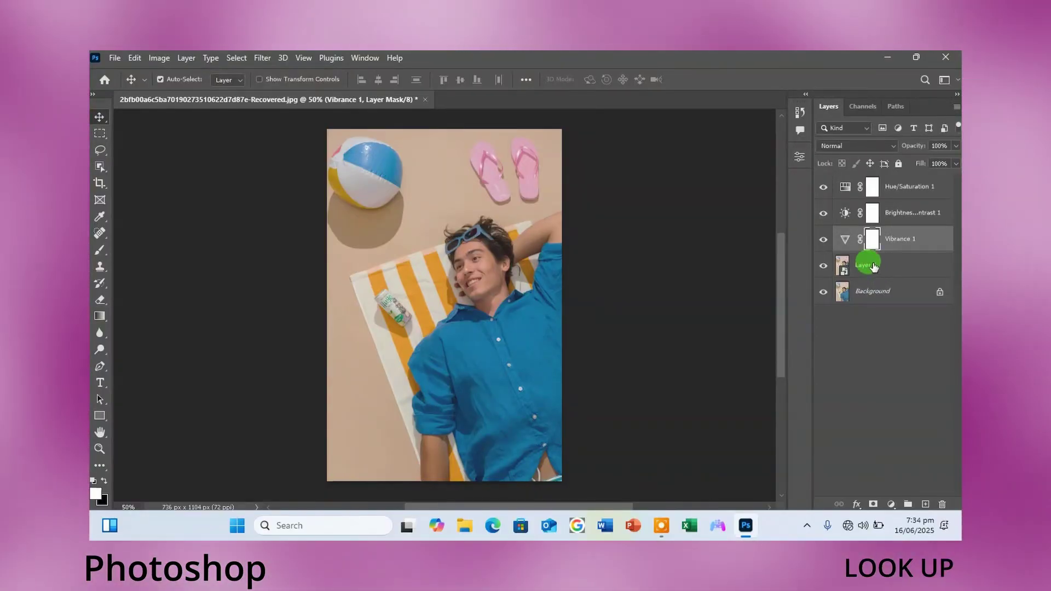
# Add a Color Lookup adjustment layer directly above Layer 1 using the TealOrangePlusContrast.3DL 3D LUT.
pyautogui.click(870, 264)
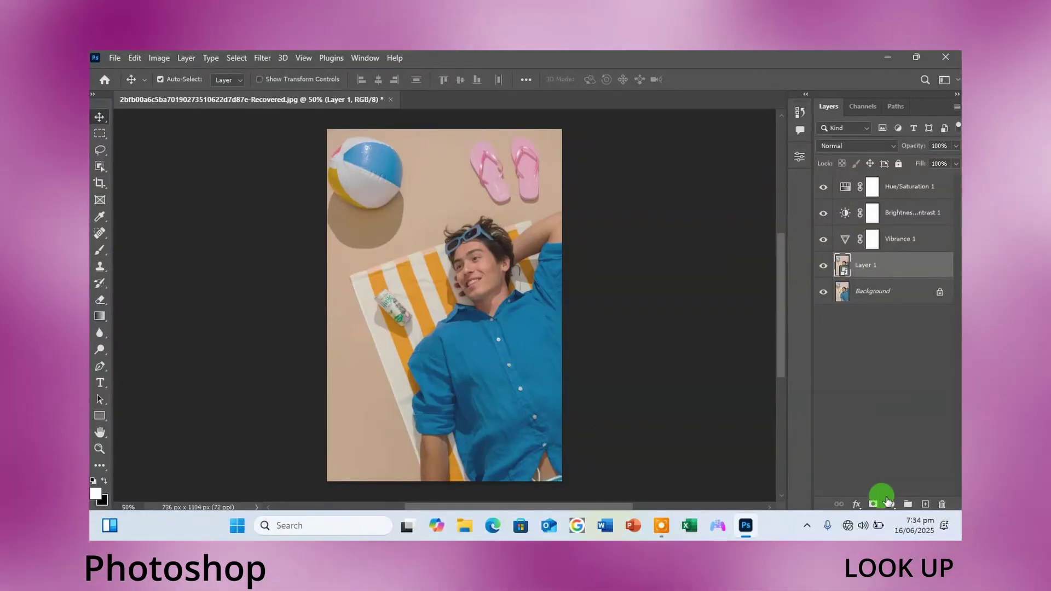
pyautogui.click(891, 503)
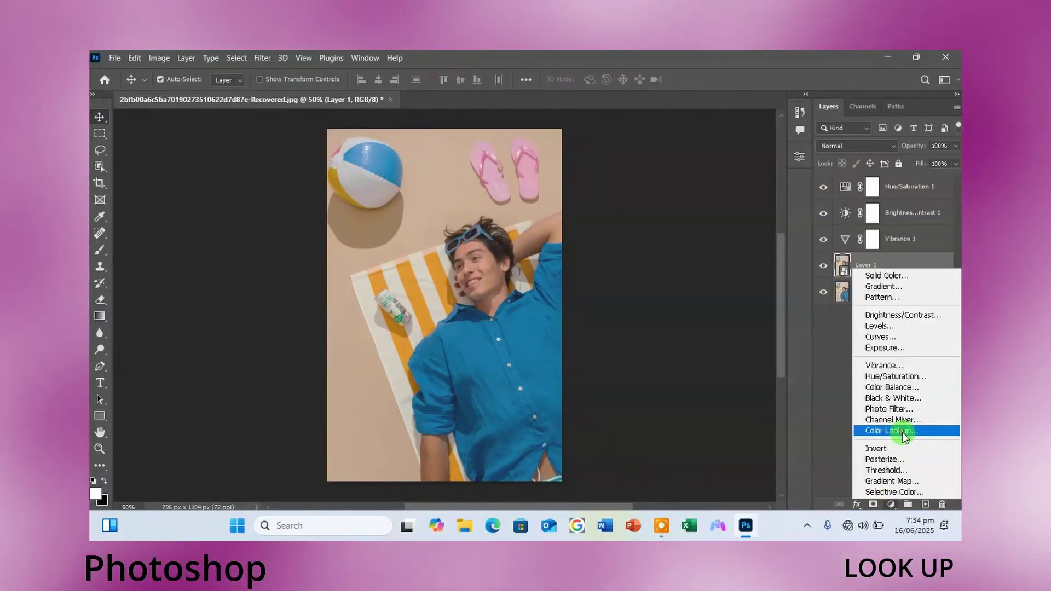
pyautogui.click(901, 431)
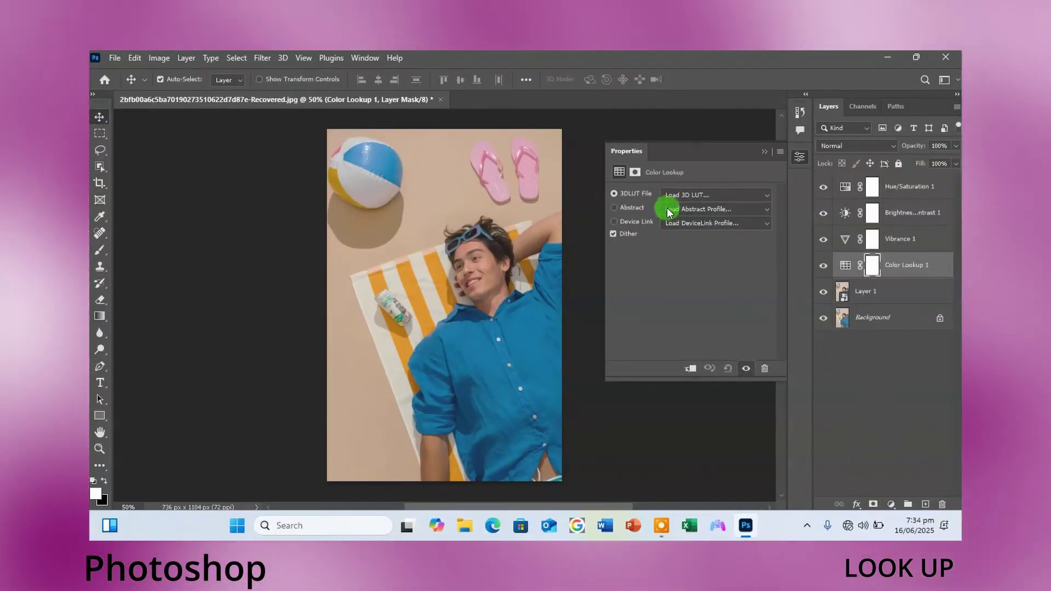
pyautogui.click(764, 194)
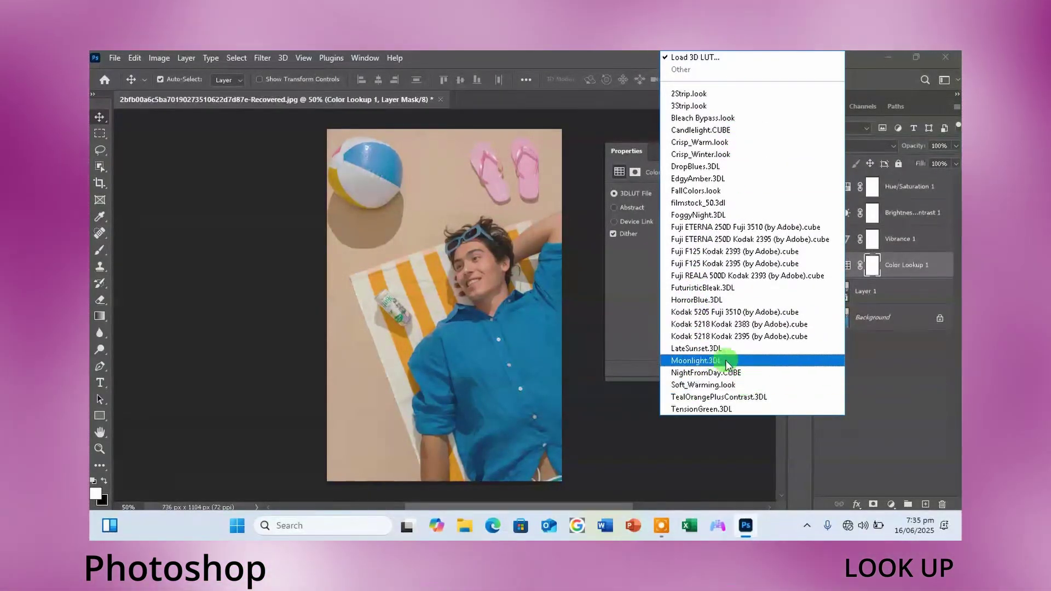
pyautogui.click(710, 398)
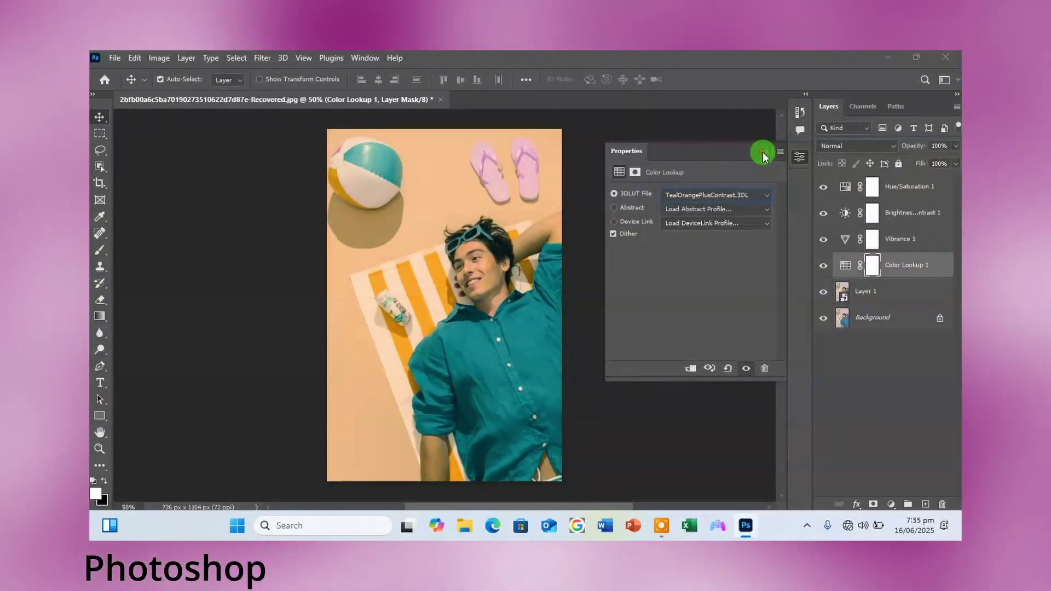
pyautogui.click(764, 152)
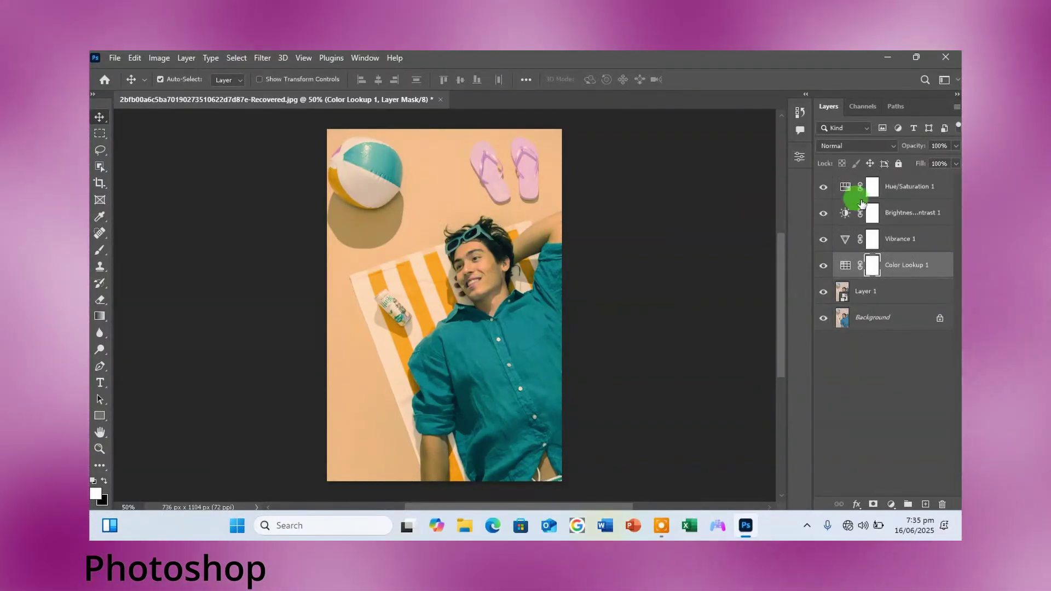
# Try the Color Lookup layer at 46% opacity and restore it to 100%.
pyautogui.click(955, 145)
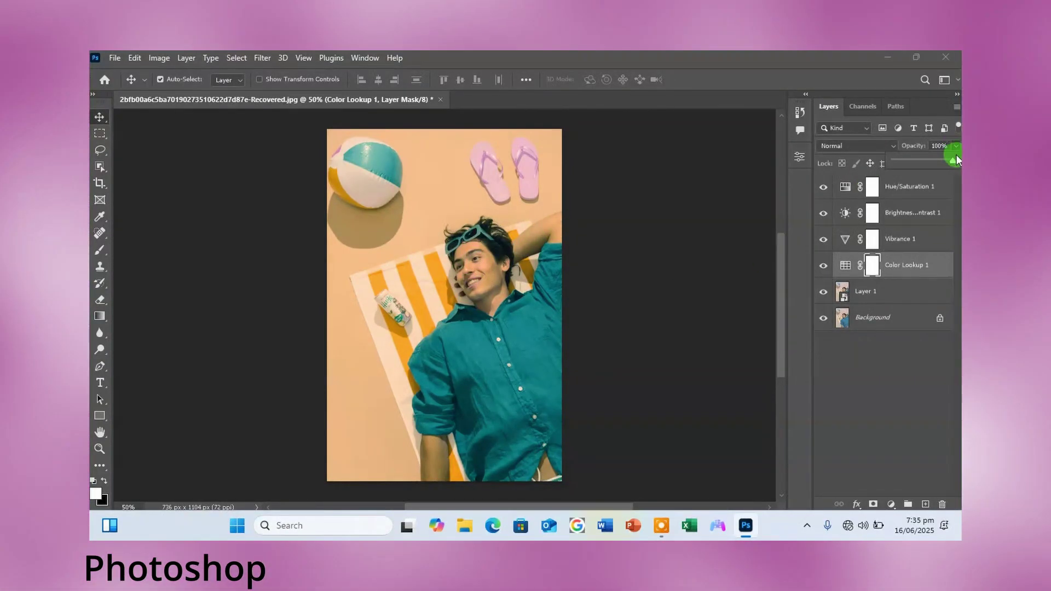
pyautogui.moveTo(955, 159); pyautogui.dragTo(920, 163)
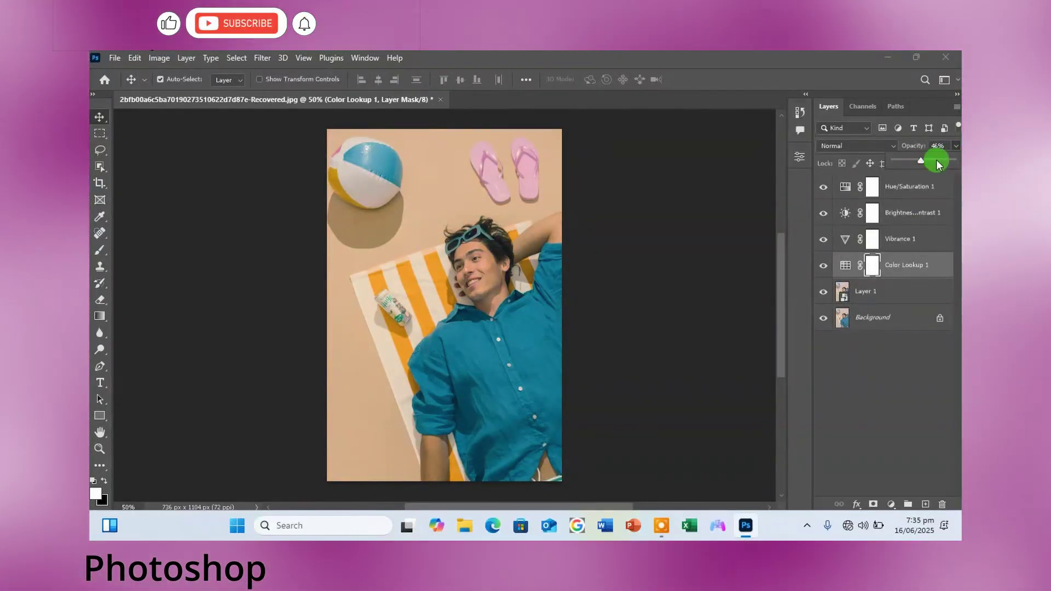
pyautogui.moveTo(923, 164); pyautogui.dragTo(954, 159)
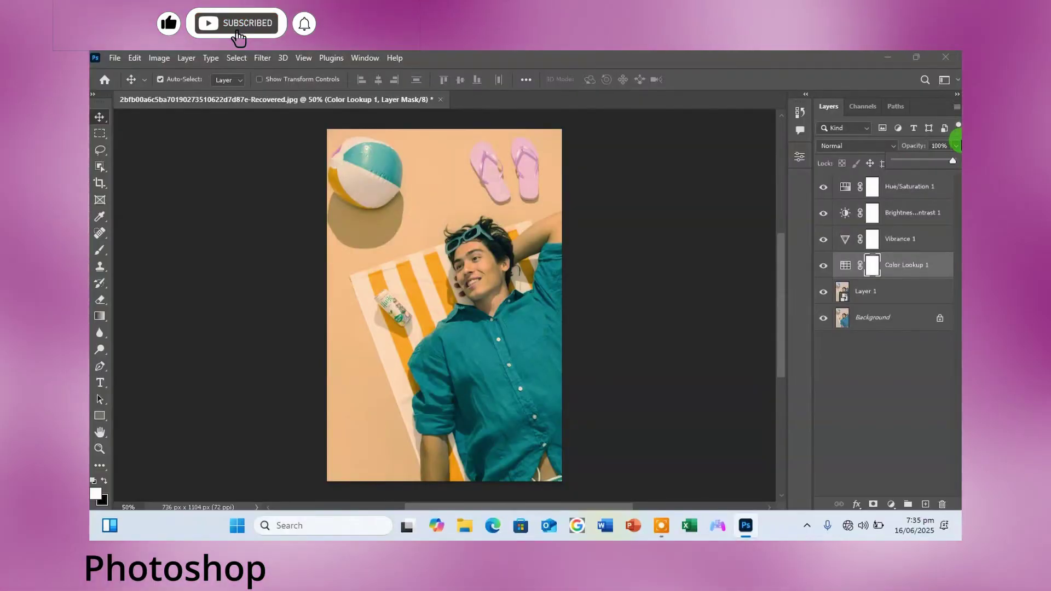
pyautogui.click(855, 358)
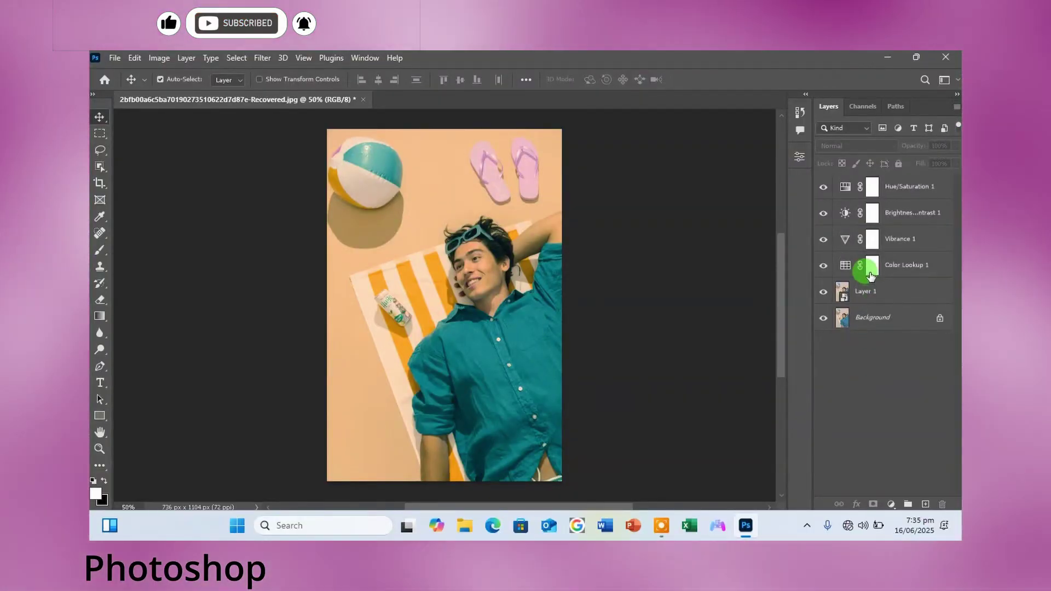
# Select the Color Lookup layer's mask and set up the Brush tool with black (000000) as the foreground color.
pyautogui.click(870, 273)
pyautogui.click(100, 253)
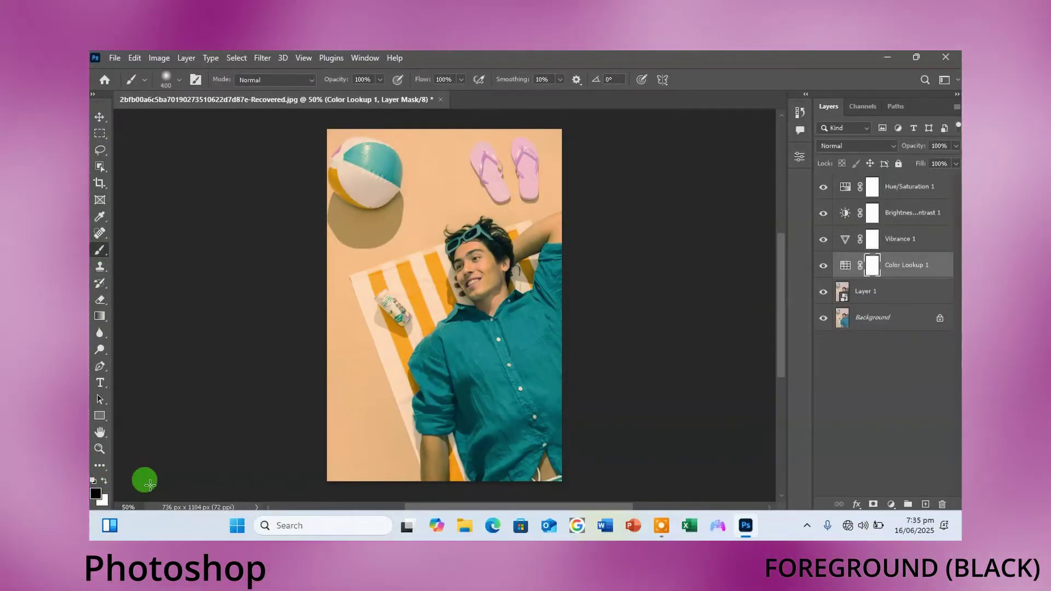
pyautogui.click(104, 482)
pyautogui.click(95, 494)
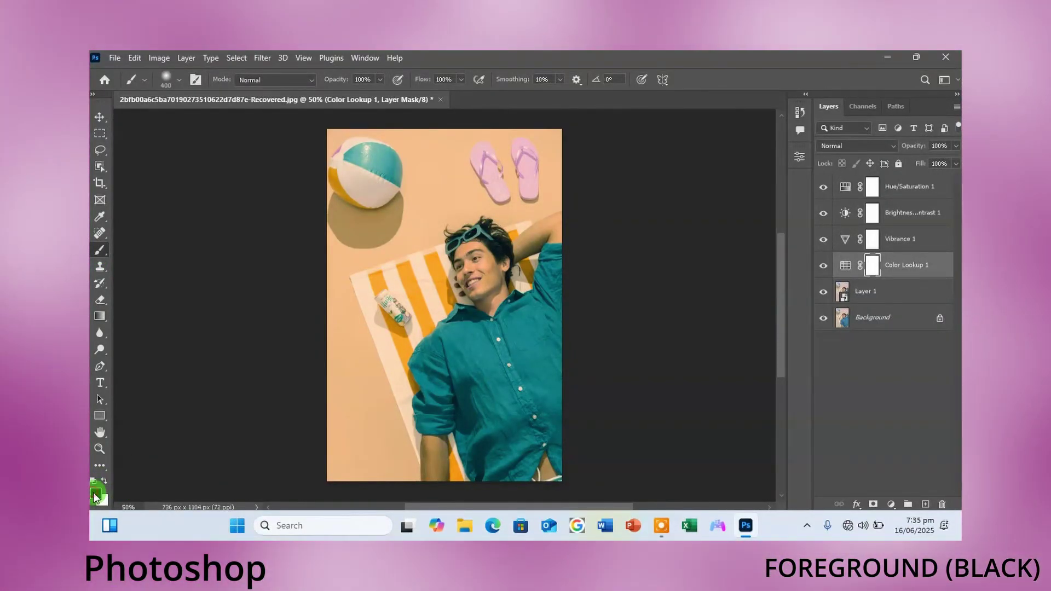
pyautogui.moveTo(450, 382); pyautogui.dragTo(437, 404)
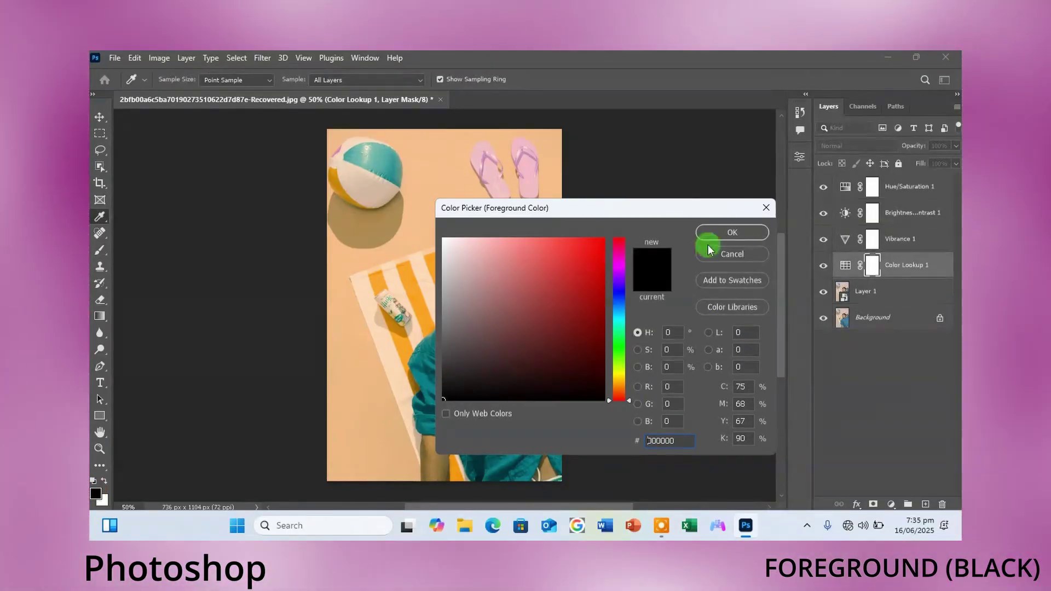
pyautogui.click(733, 232)
pyautogui.press('b')
pyautogui.click(495, 254)
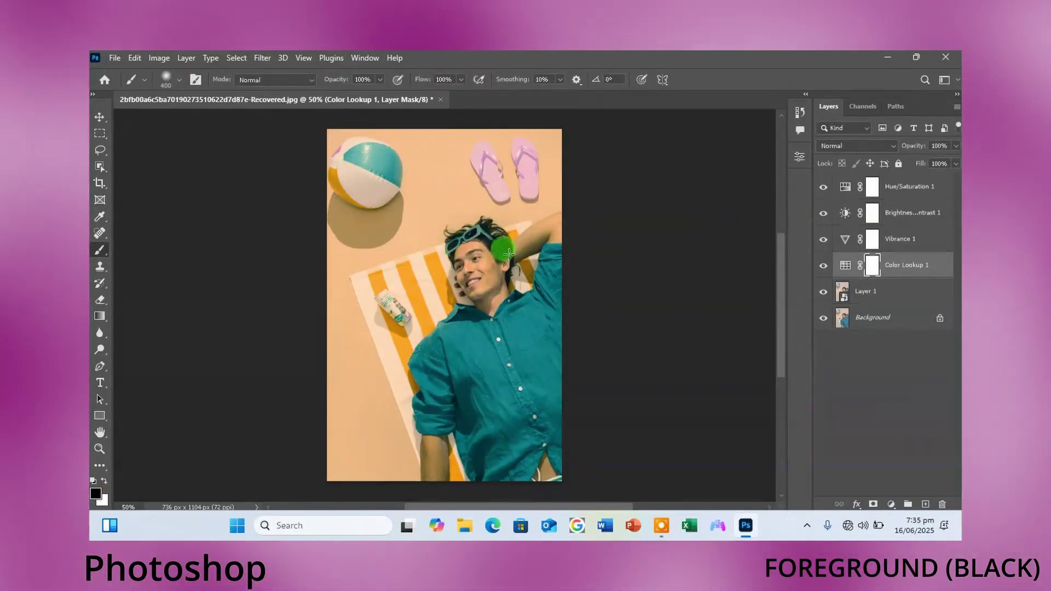
# Paint black on the Color Lookup mask over the man's face, sunglasses, neck and arms, using a 40 to 70 px brush.
pyautogui.hotkey('ctrl', '+')
pyautogui.hotkey('ctrl', '+')
pyautogui.hotkey('ctrl', '+')
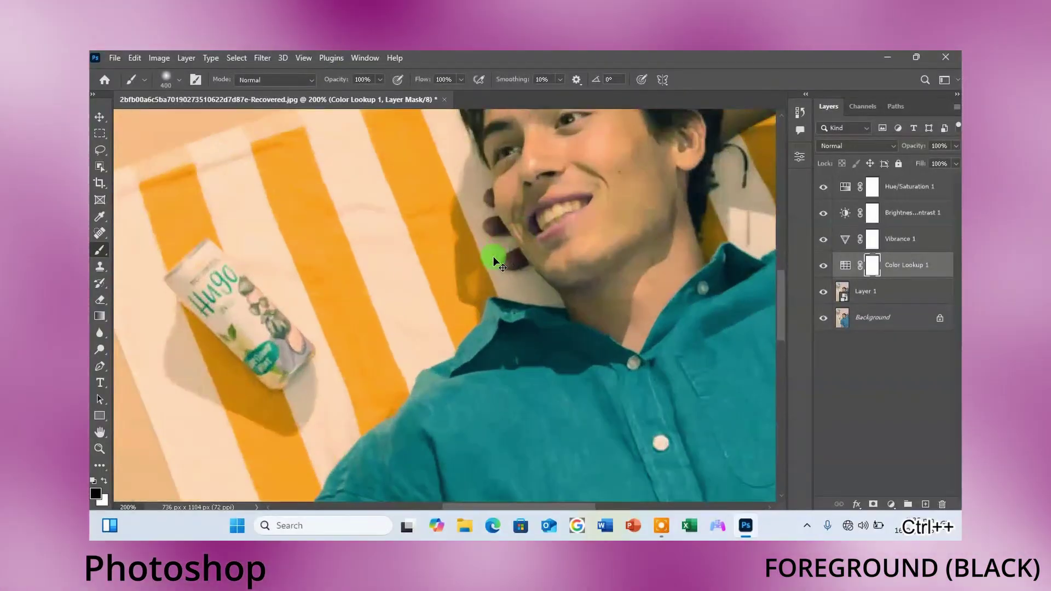
pyautogui.hotkey('ctrl', '-')
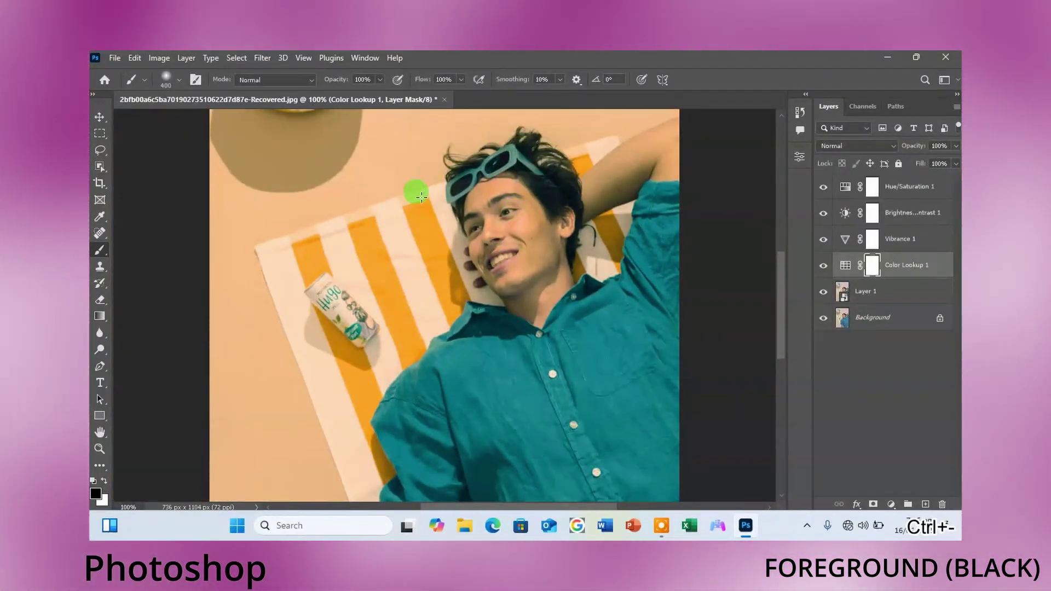
pyautogui.moveTo(515, 247)
pyautogui.mouseDown()
pyautogui.moveTo(446, 140)
pyautogui.moveTo(415, 146)
pyautogui.moveTo(495, 229)
pyautogui.moveTo(506, 189)
pyautogui.mouseUp()
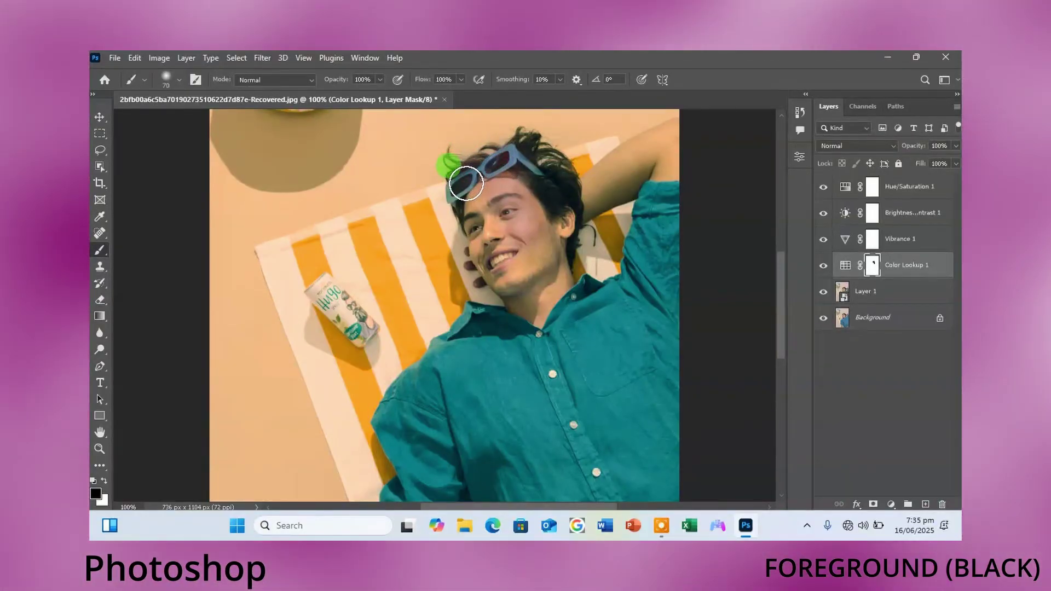
pyautogui.moveTo(473, 225)
pyautogui.mouseDown()
pyautogui.moveTo(493, 257)
pyautogui.moveTo(471, 198)
pyautogui.mouseUp()
pyautogui.moveTo(529, 231)
pyautogui.mouseDown()
pyautogui.moveTo(522, 277)
pyautogui.moveTo(537, 176)
pyautogui.moveTo(537, 239)
pyautogui.moveTo(550, 199)
pyautogui.moveTo(532, 192)
pyautogui.moveTo(545, 171)
pyautogui.moveTo(532, 296)
pyautogui.mouseUp()
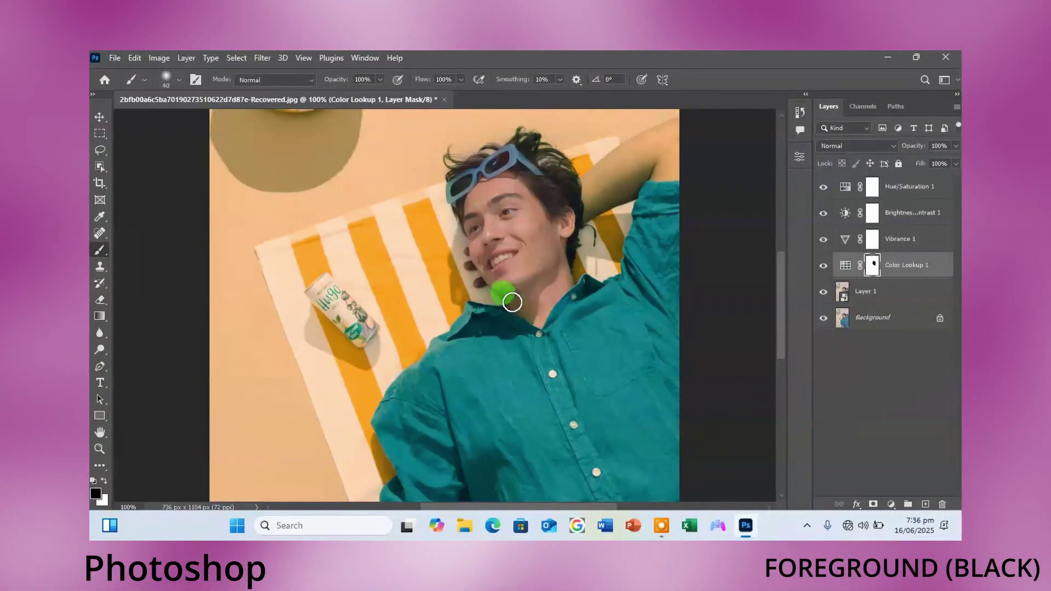
pyautogui.hotkey('ctrl', '-')
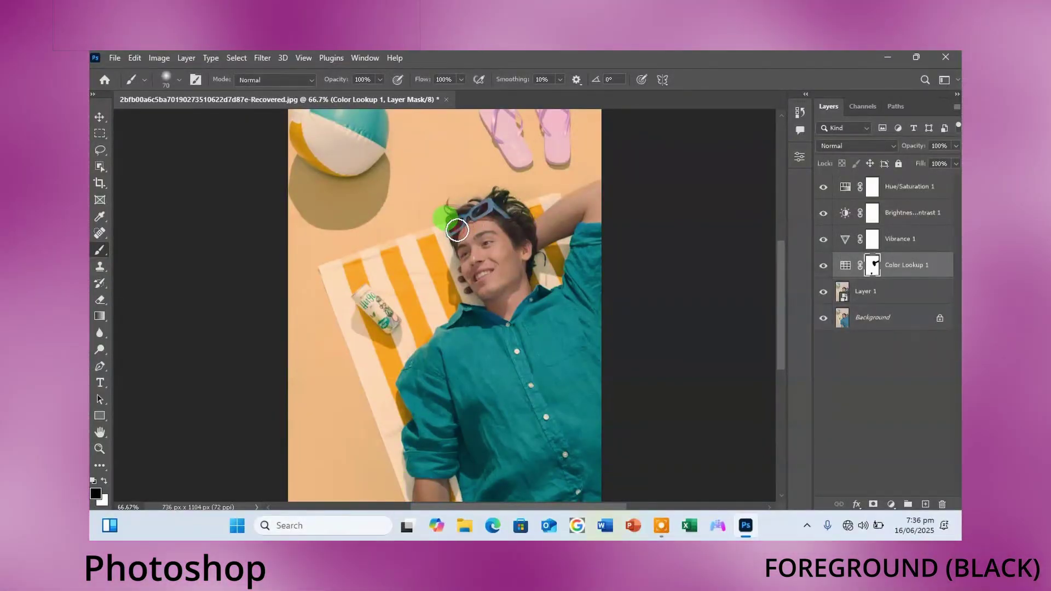
# Hide the four adjustment layers and show them again to compare the image before and after grading.
pyautogui.hotkey('ctrl', '+')
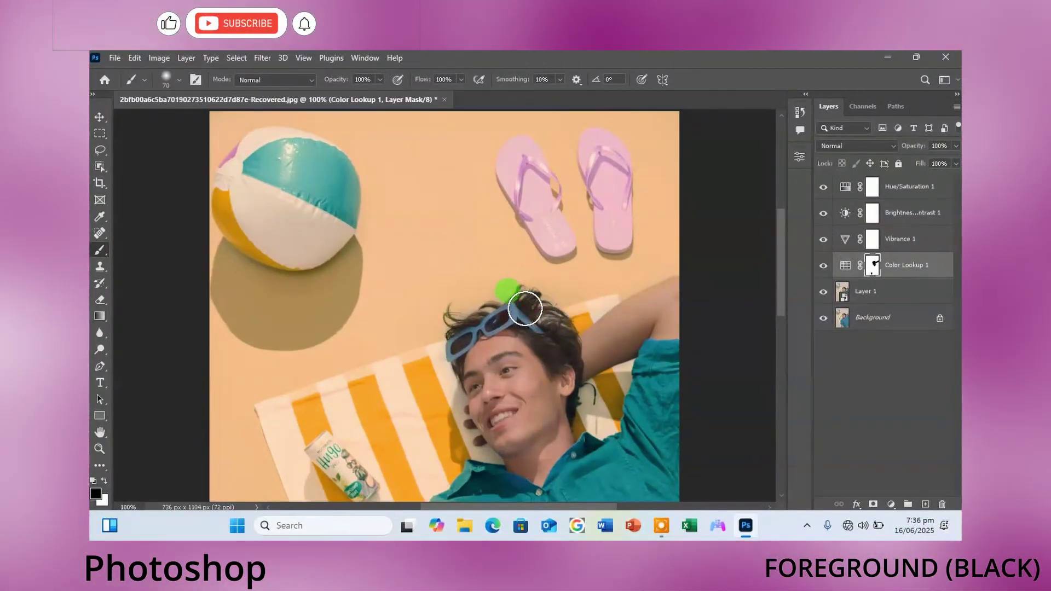
pyautogui.hotkey('ctrl', '0')
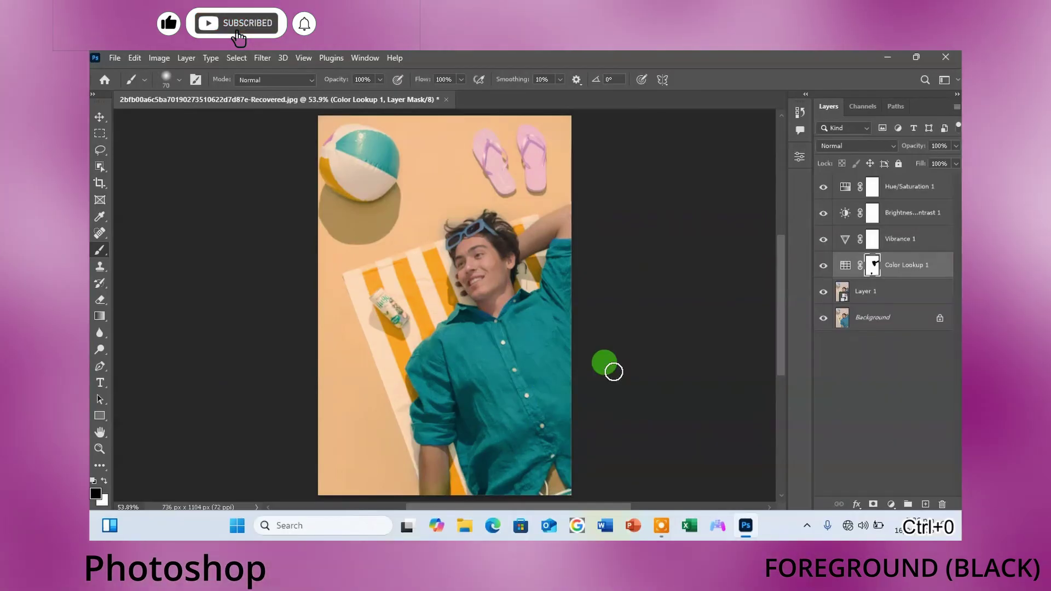
pyautogui.moveTo(823, 212); pyautogui.dragTo(823, 265)
pyautogui.click(823, 187)
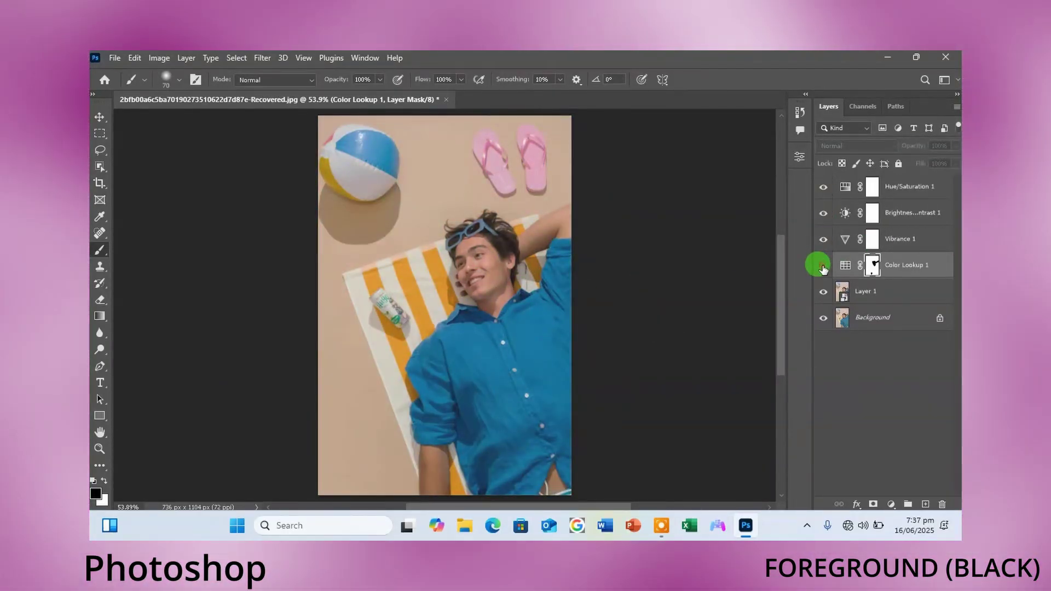
pyautogui.click(823, 266)
# Merge a copy of Layer 1 and the four adjustment layers above it into a new layer on top.
pyautogui.click(894, 299)
pyautogui.keyDown('shift'); pyautogui.click(904, 188); pyautogui.keyUp('shift')
pyautogui.press('x')
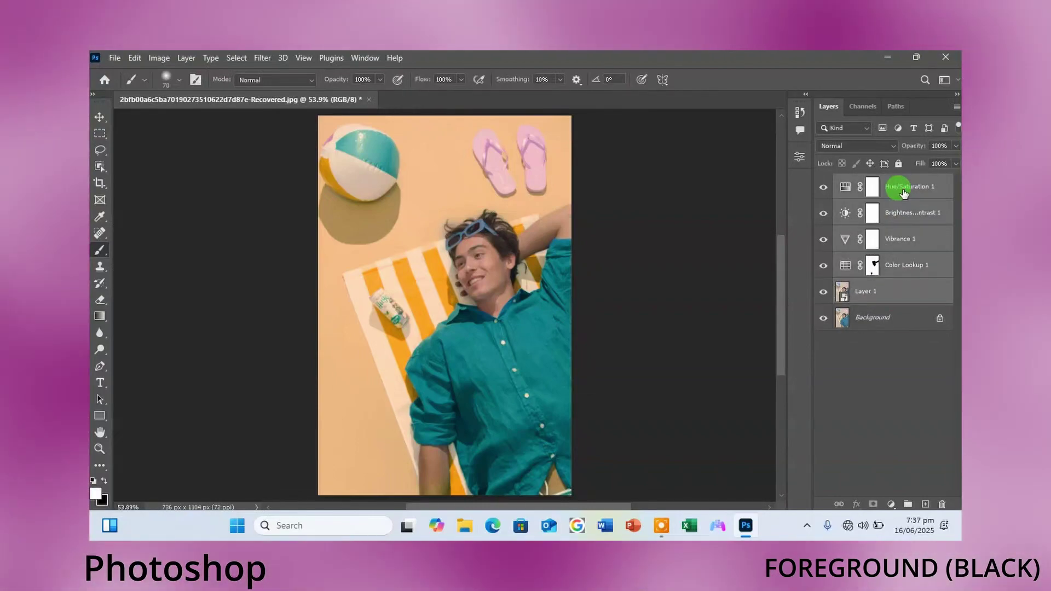
pyautogui.hotkey('ctrl', 'alt', 'e')
# Group Layer 1 through Hue/Saturation 1 below the merged copy and hide the group.
pyautogui.click(877, 315)
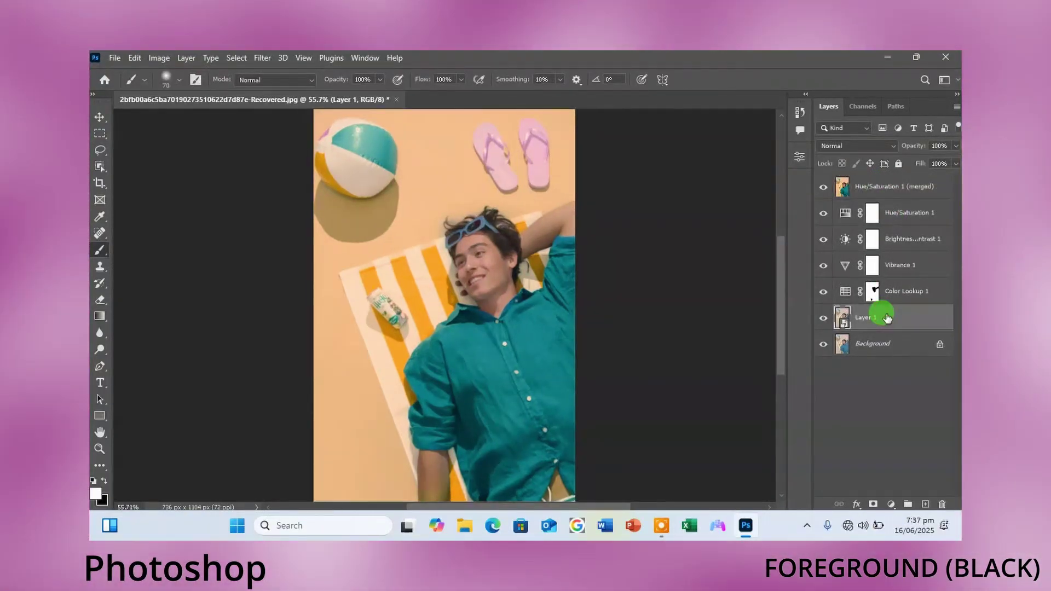
pyautogui.keyDown('shift'); pyautogui.click(895, 212); pyautogui.keyUp('shift')
pyautogui.hotkey('ctrl', 'g')
pyautogui.click(823, 206)
# Add a Curves adjustment layer above the merged layer and shape a gentle S-curve, lowering midtones and shadows and raising highlights.
pyautogui.click(887, 188)
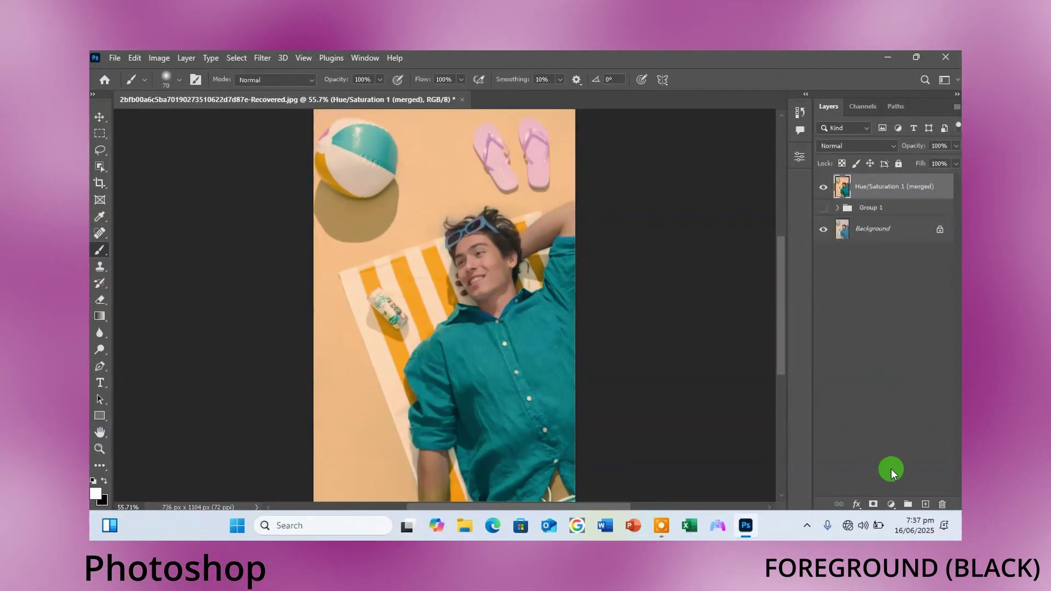
pyautogui.click(891, 503)
pyautogui.click(876, 335)
pyautogui.moveTo(752, 234); pyautogui.dragTo(760, 225)
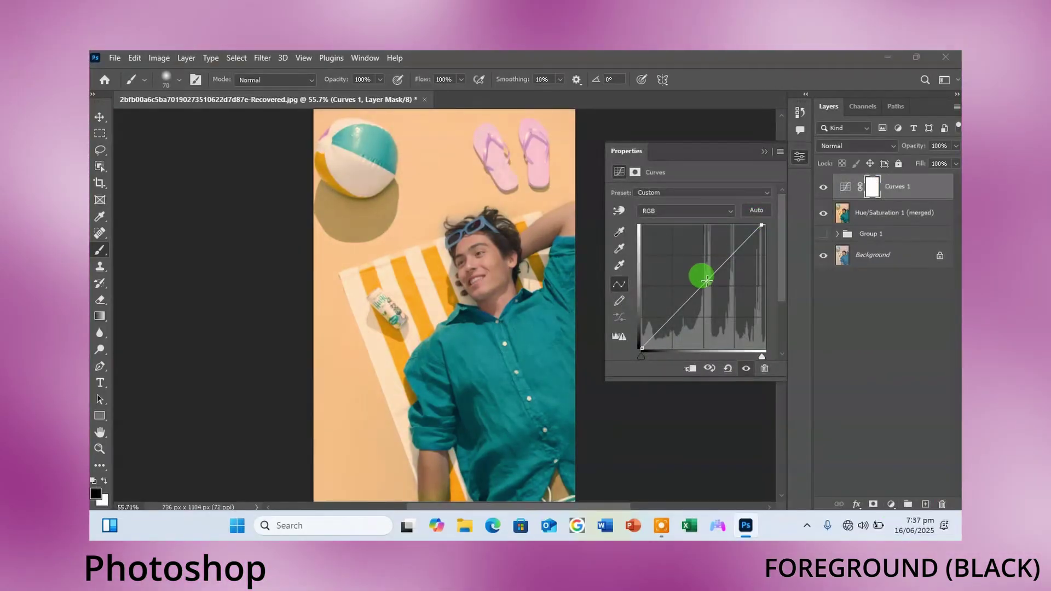
pyautogui.moveTo(707, 280); pyautogui.dragTo(709, 286)
pyautogui.moveTo(669, 323); pyautogui.dragTo(675, 324)
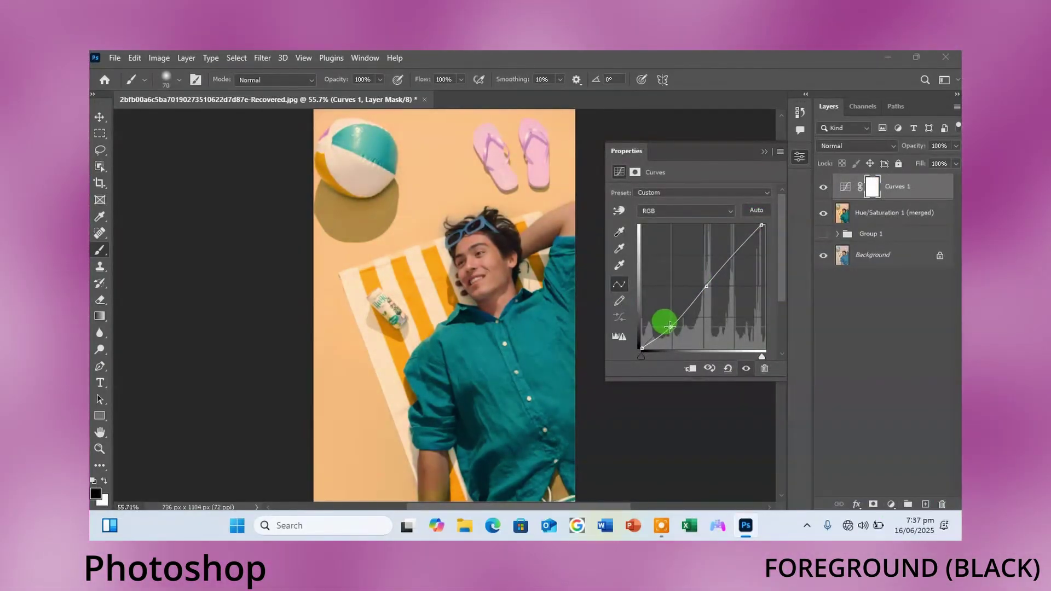
pyautogui.moveTo(748, 237); pyautogui.dragTo(748, 233)
pyautogui.click(819, 184)
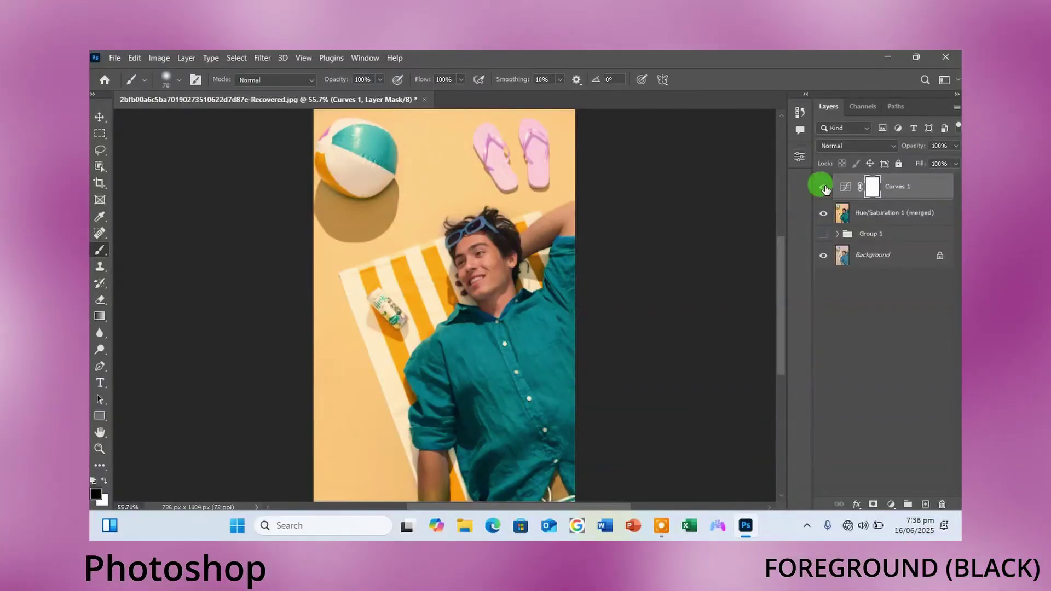
pyautogui.hotkey('ctrl', '-')
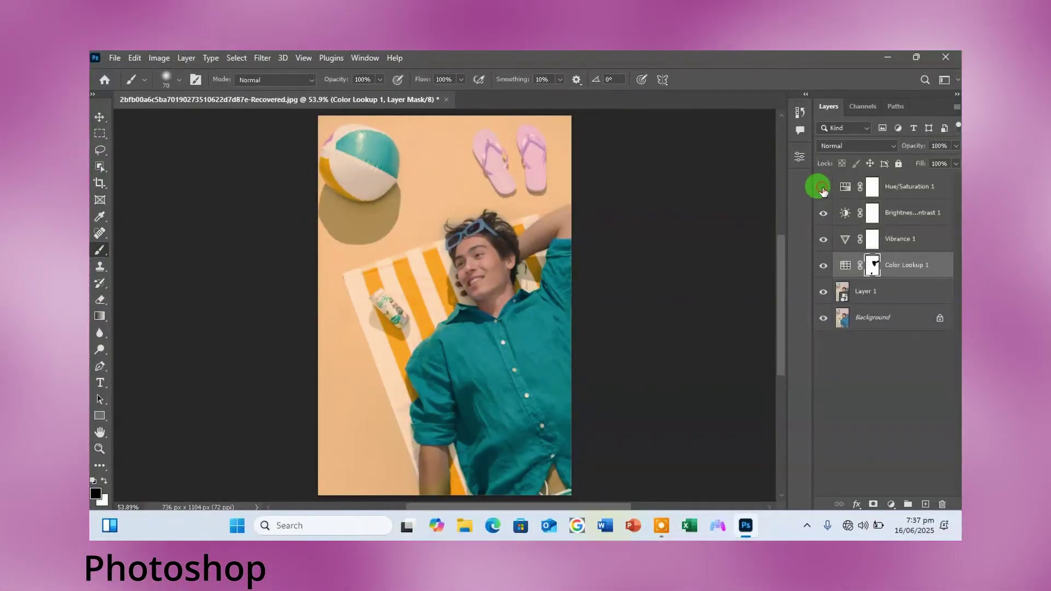
# Compare the image without and with the Hue/Saturation, Brightness/Contrast, Vibrance and Color Lookup adjustments.
pyautogui.click(821, 213)
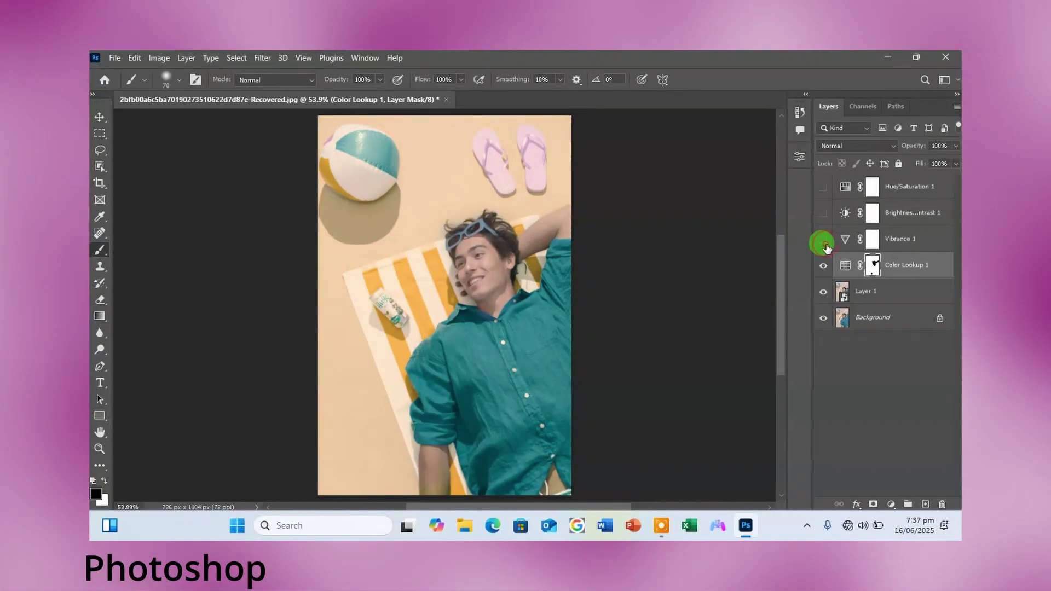
pyautogui.click(823, 265)
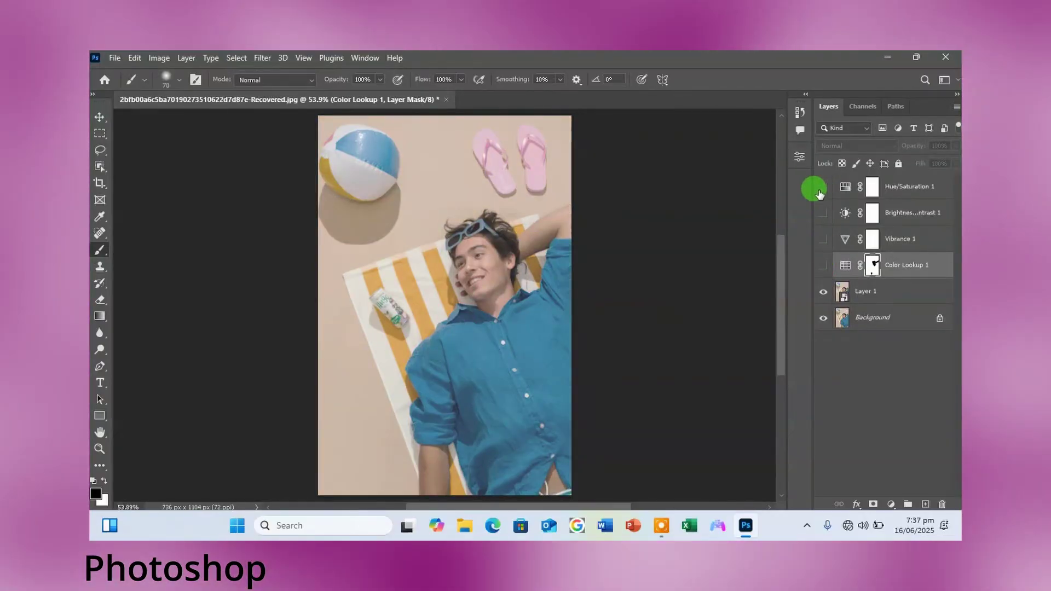
pyautogui.click(822, 213)
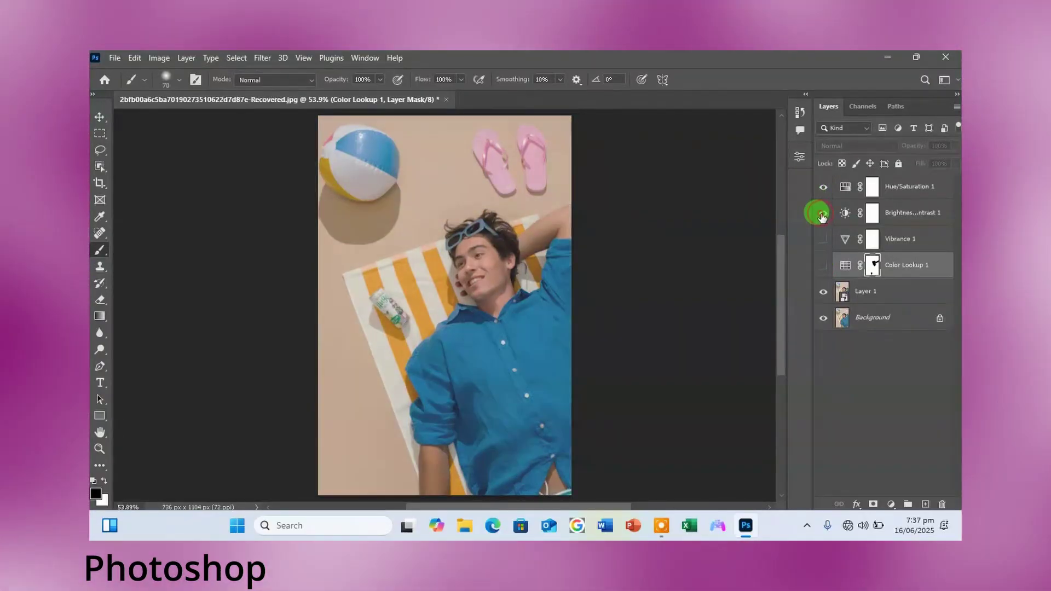
pyautogui.click(822, 265)
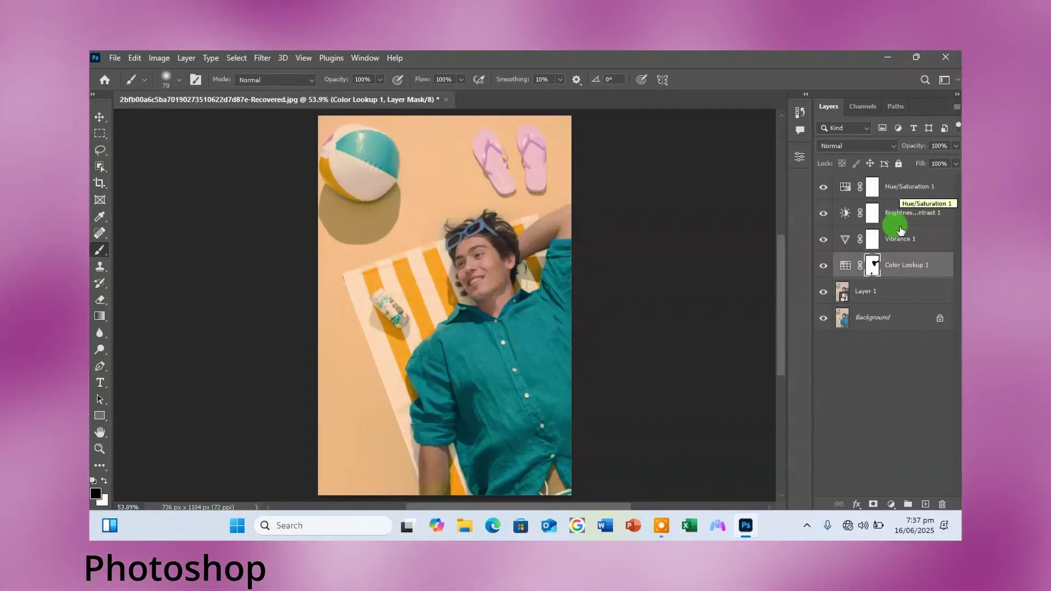
# Select Layer 1 through Hue/Saturation 1 and create a merged copy of them above the stack.
pyautogui.click(894, 299)
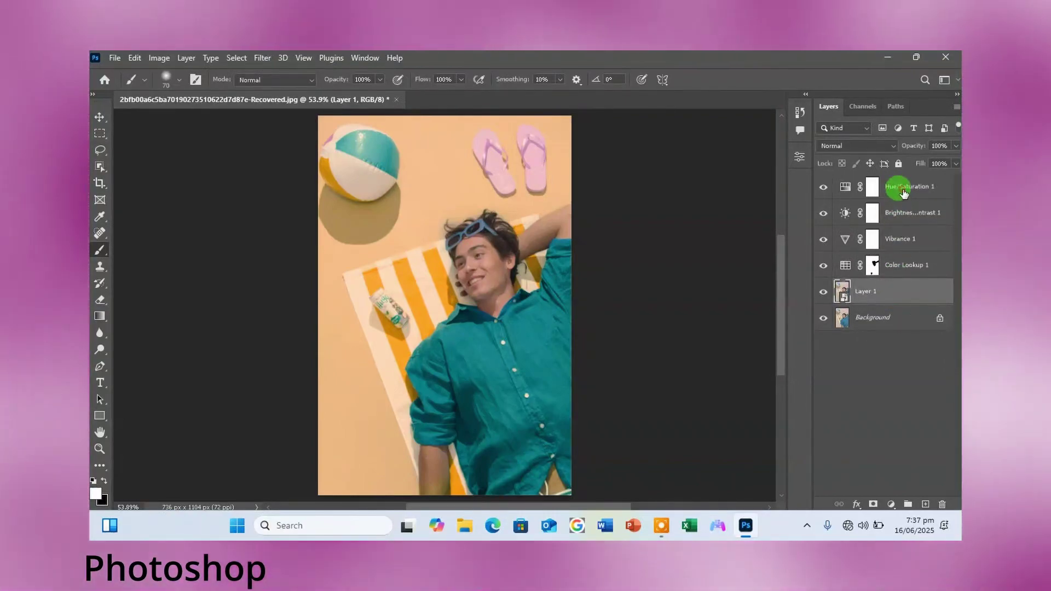
pyautogui.keyDown('shift'); pyautogui.click(903, 191); pyautogui.keyUp('shift')
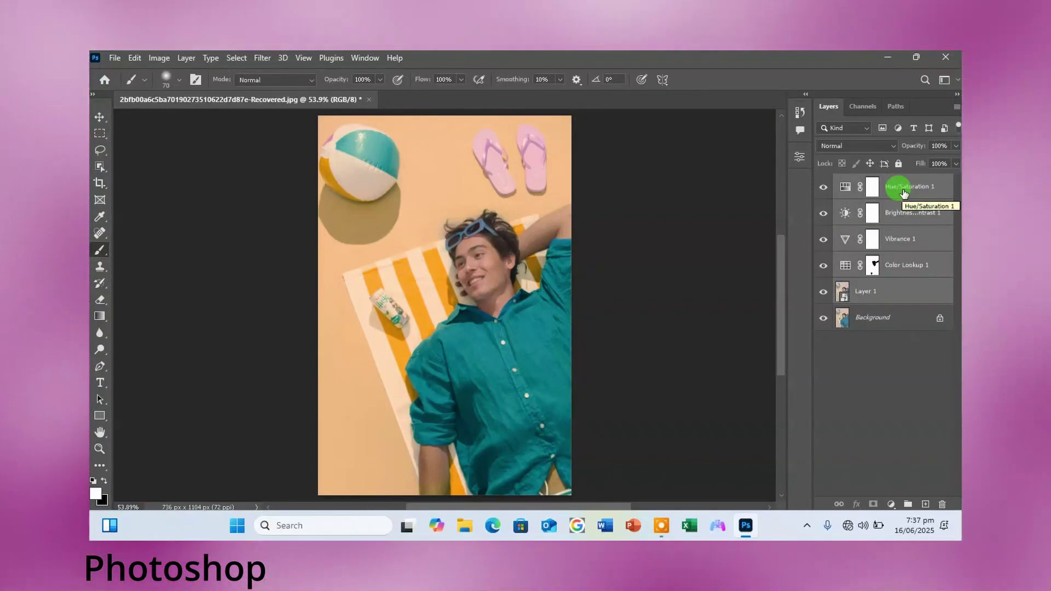
pyautogui.hotkey('ctrl', 'alt', 'e')
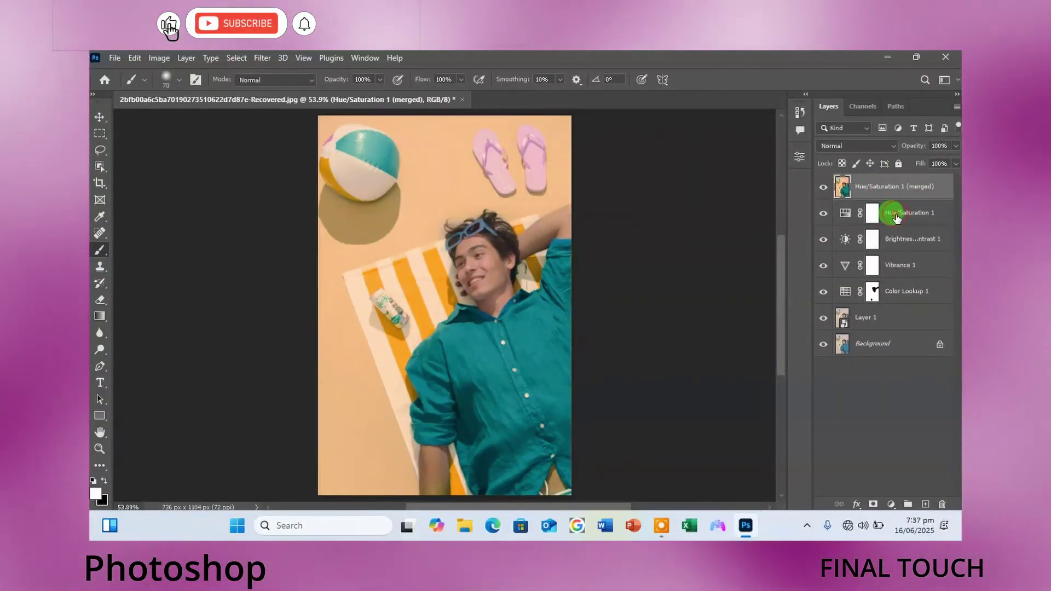
# Put Layer 1 and its four adjustment layers, without the merged copy, into a group and hide that group.
pyautogui.click(896, 215)
pyautogui.press('x')
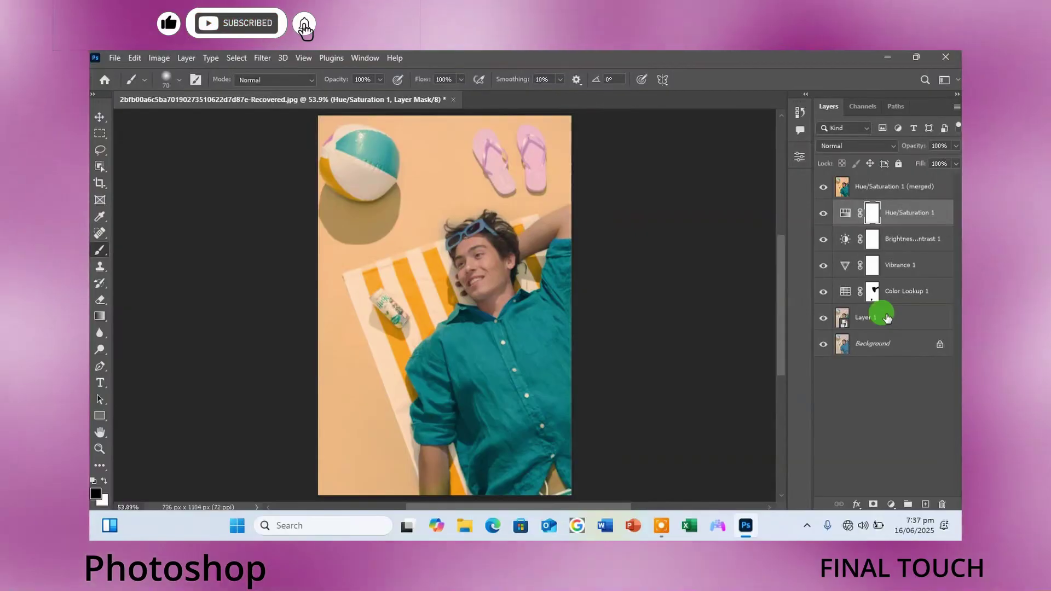
pyautogui.click(886, 317)
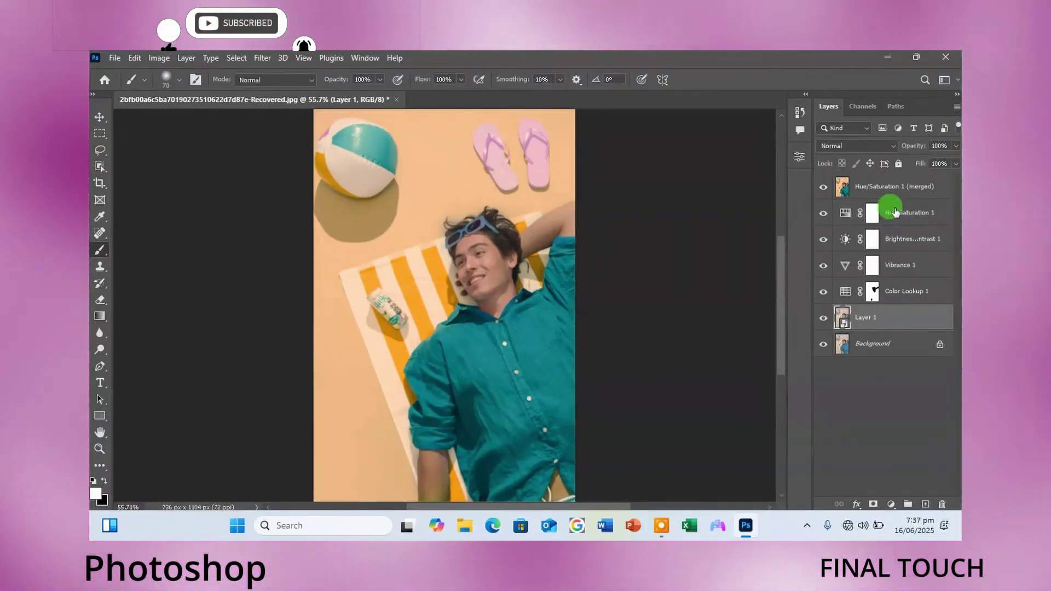
pyautogui.keyDown('shift'); pyautogui.click(895, 212); pyautogui.keyUp('shift')
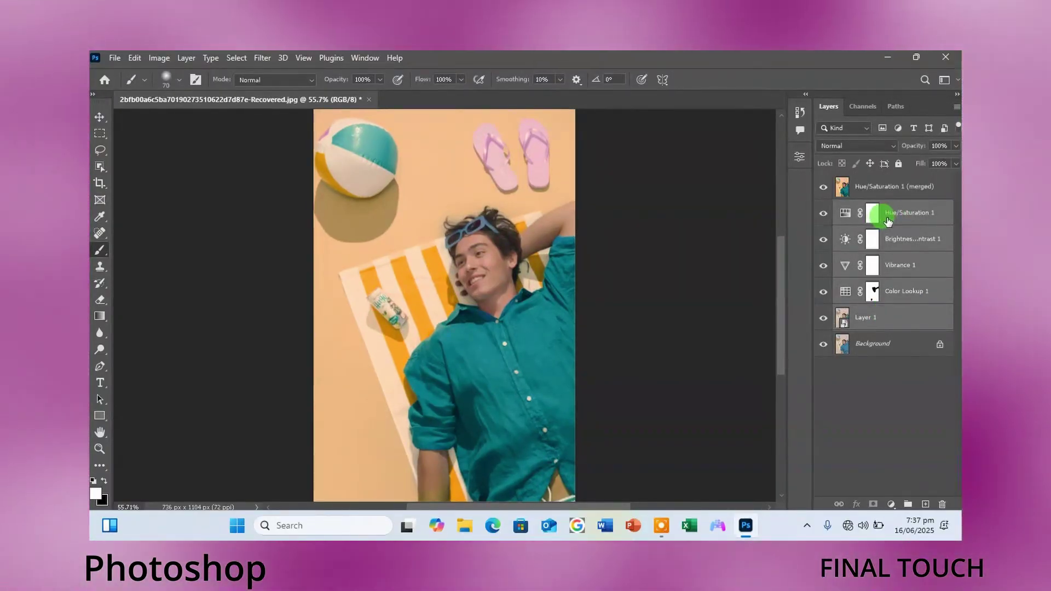
pyautogui.hotkey('ctrl', 'g')
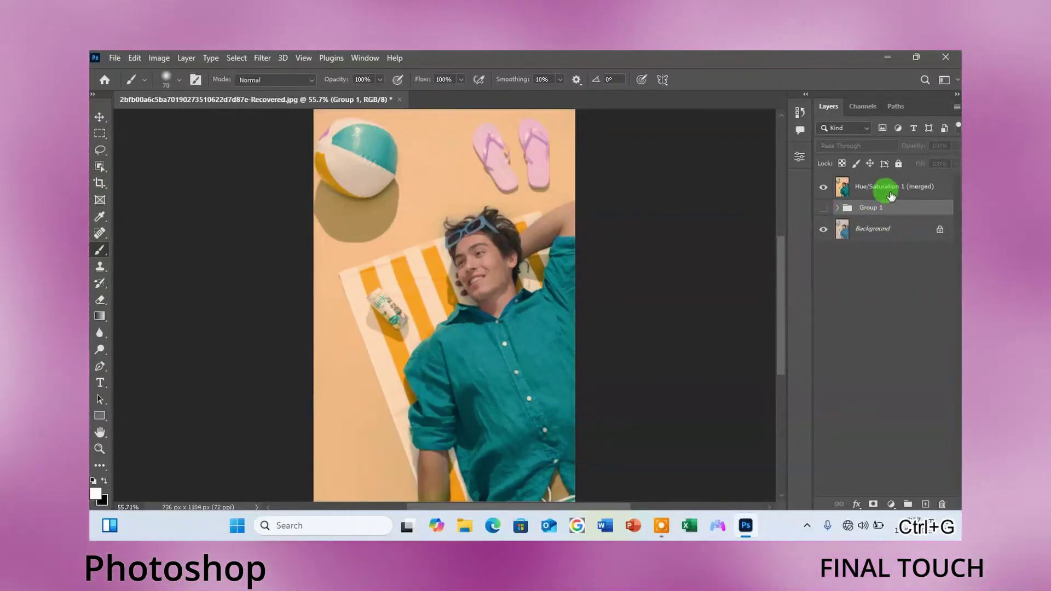
# Add a Curves adjustment layer above Hue/Saturation 1 (merged), slightly lowering the RGB midtones and shadows and raising the highlights for contrast.
pyautogui.click(877, 188)
pyautogui.click(891, 506)
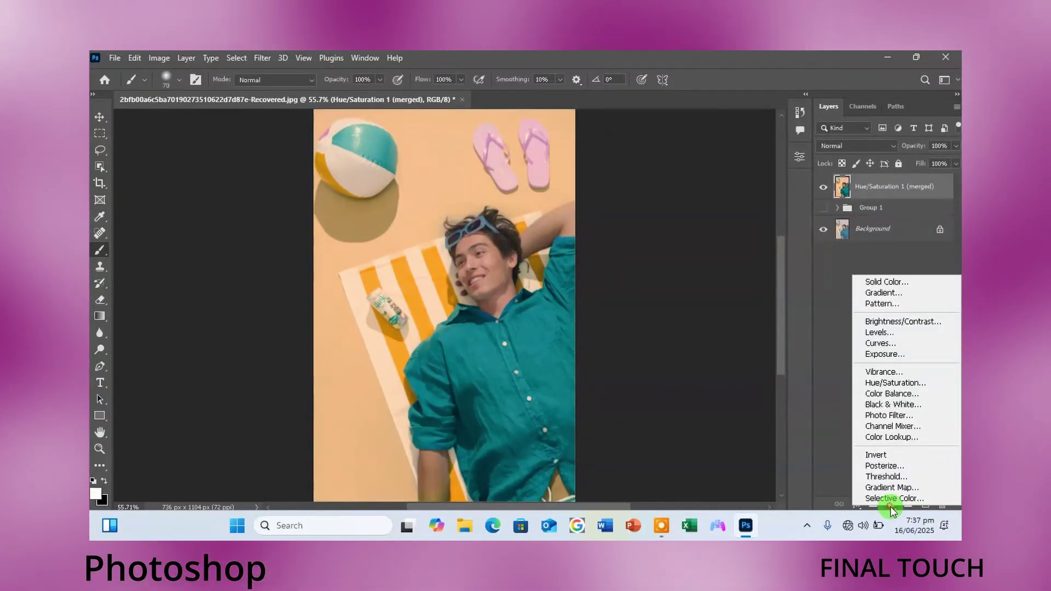
pyautogui.click(877, 344)
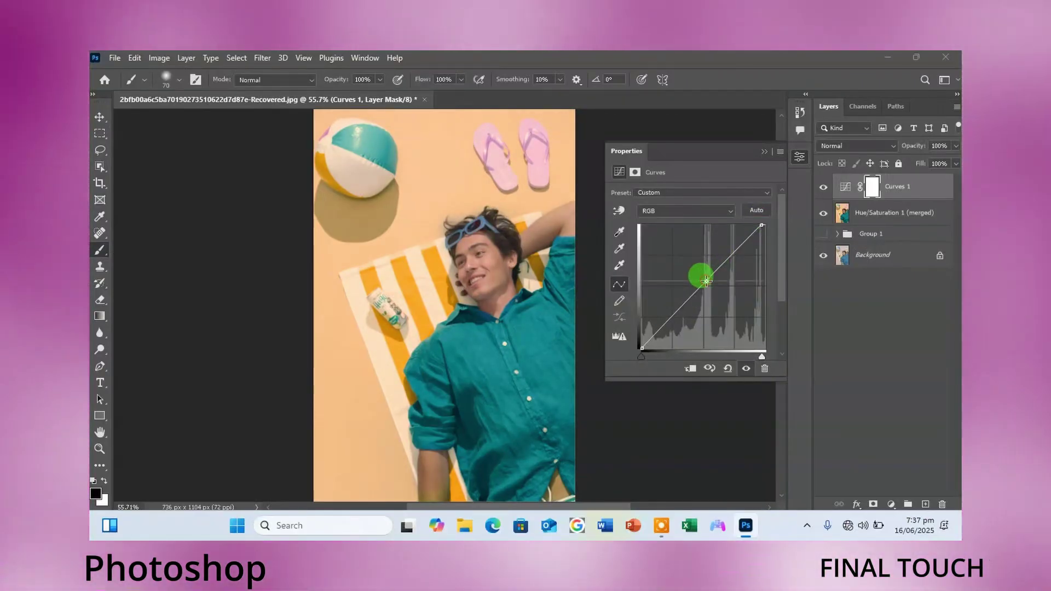
pyautogui.moveTo(707, 282); pyautogui.dragTo(706, 286)
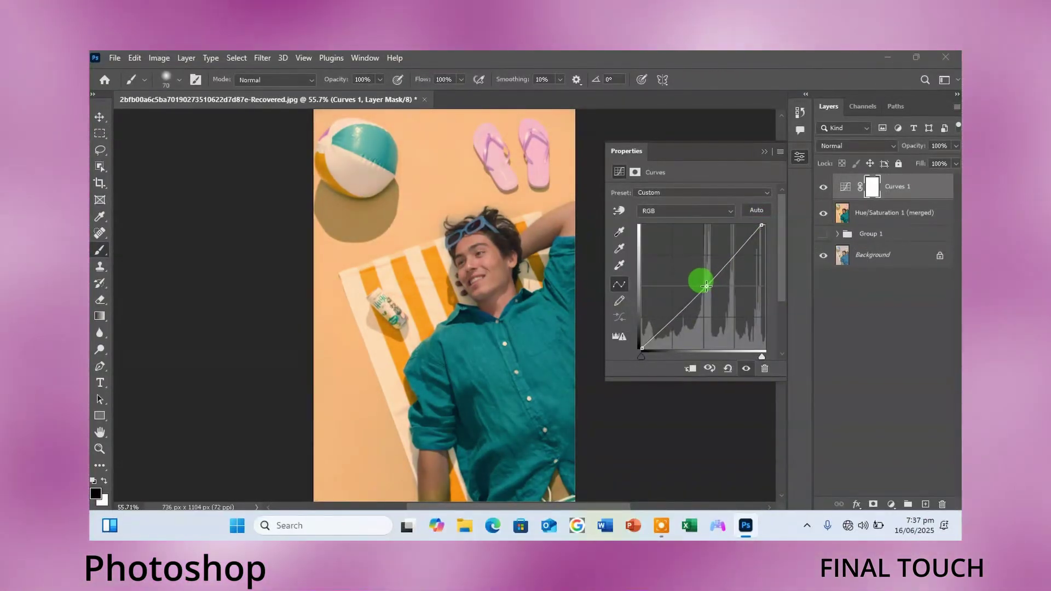
pyautogui.moveTo(673, 317); pyautogui.dragTo(675, 324)
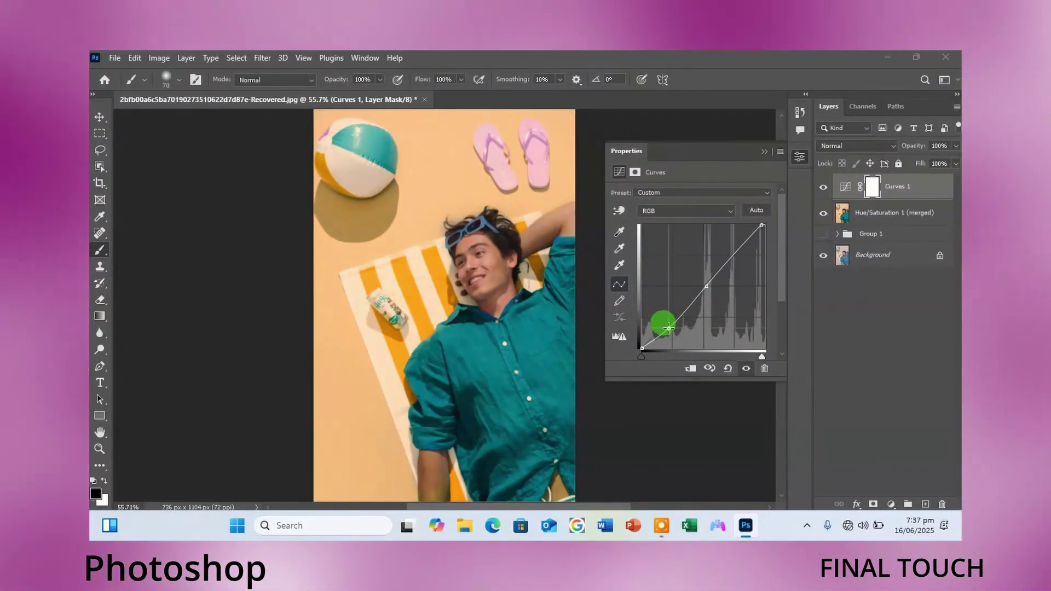
pyautogui.click(727, 265)
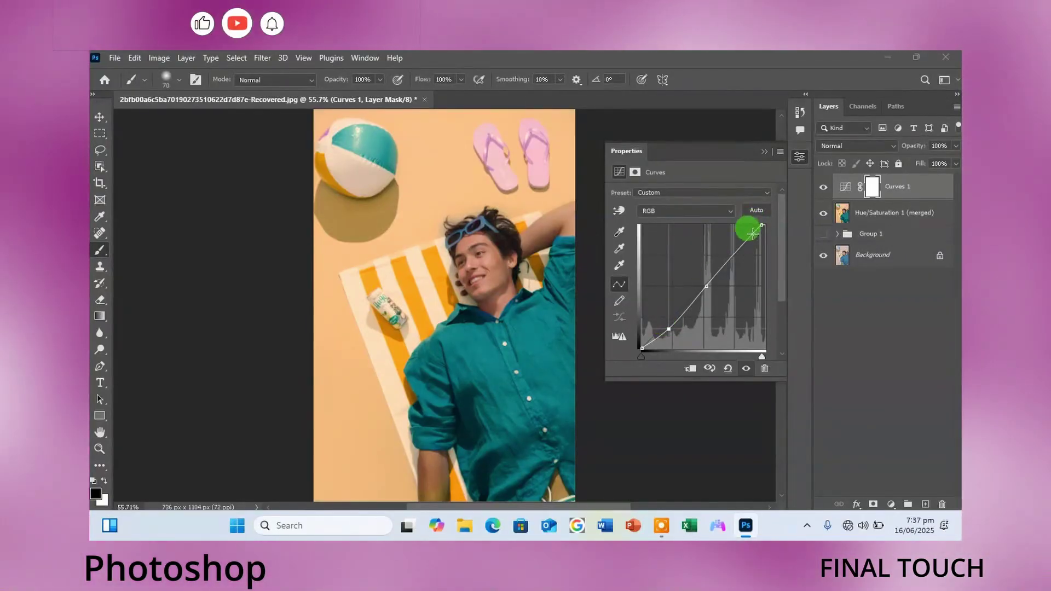
pyautogui.moveTo(749, 236); pyautogui.dragTo(747, 234)
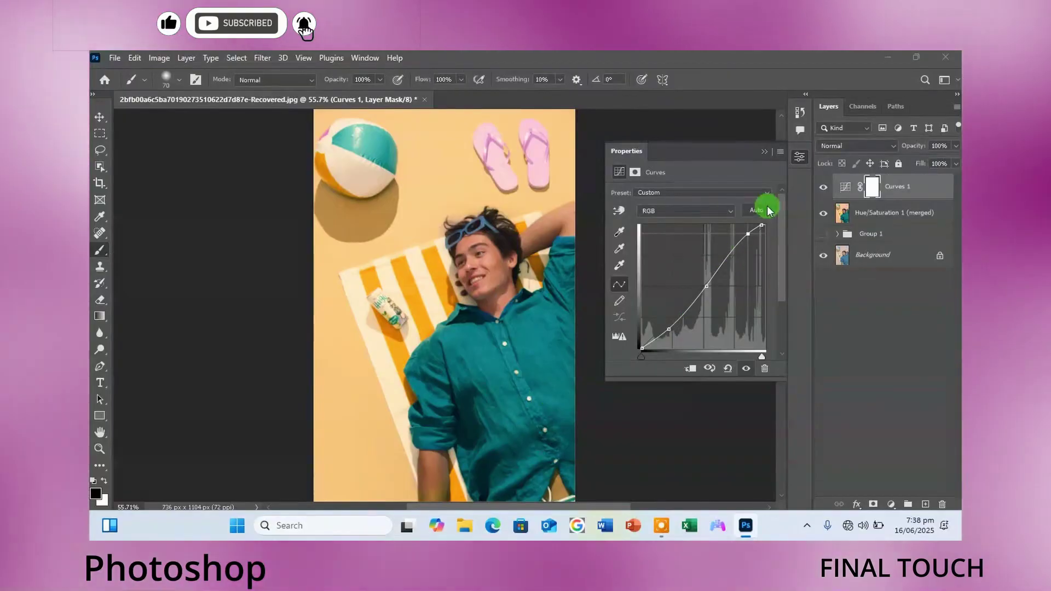
pyautogui.click(765, 154)
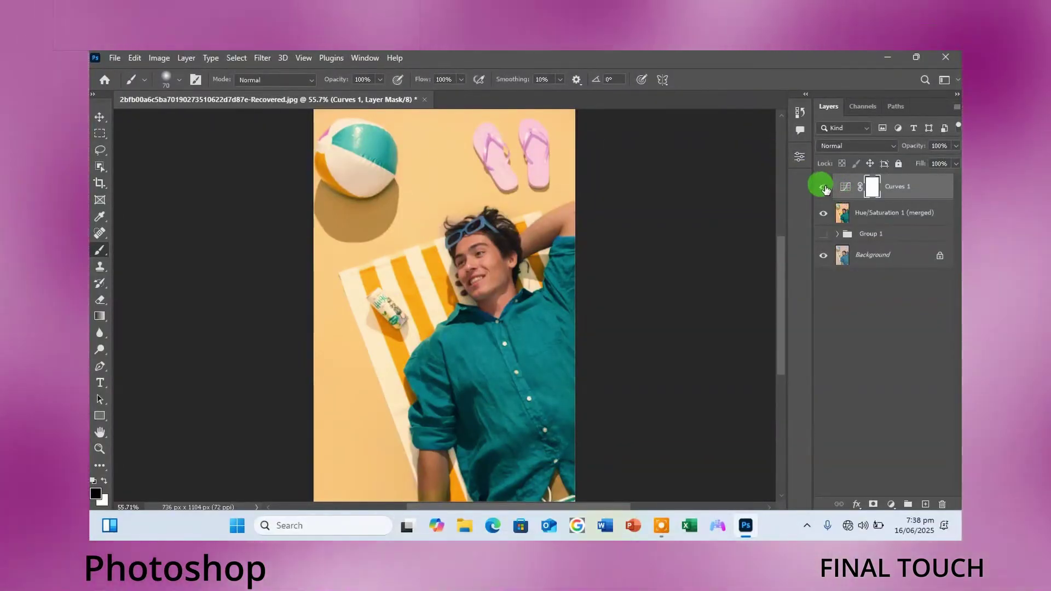
# Hide and show the Curves layer to compare its effect, and view the whole graded image.
pyautogui.click(823, 187)
pyautogui.click(823, 187)
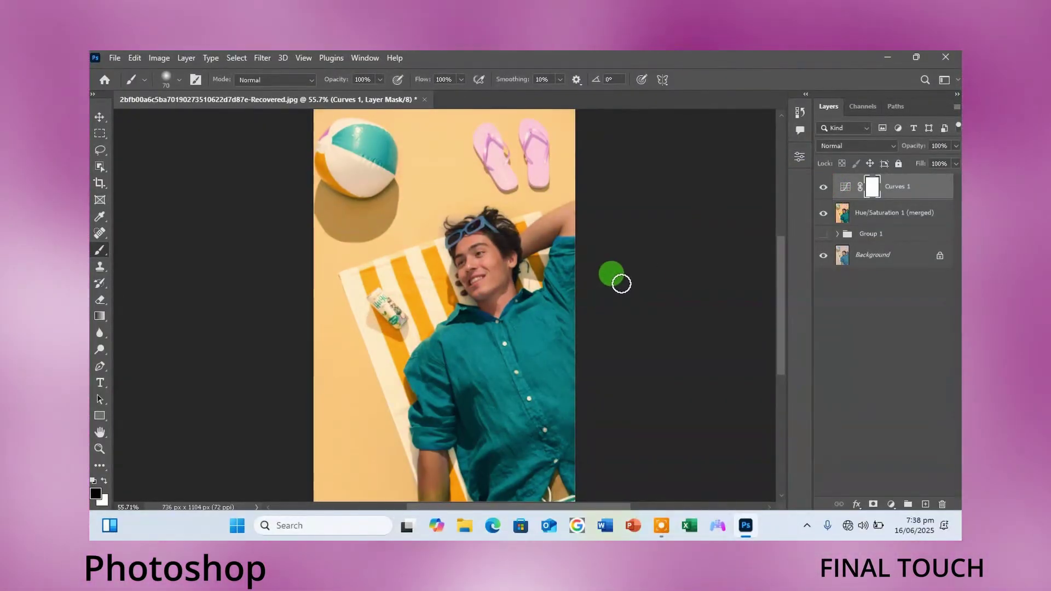
pyautogui.hotkey('ctrl', '-')
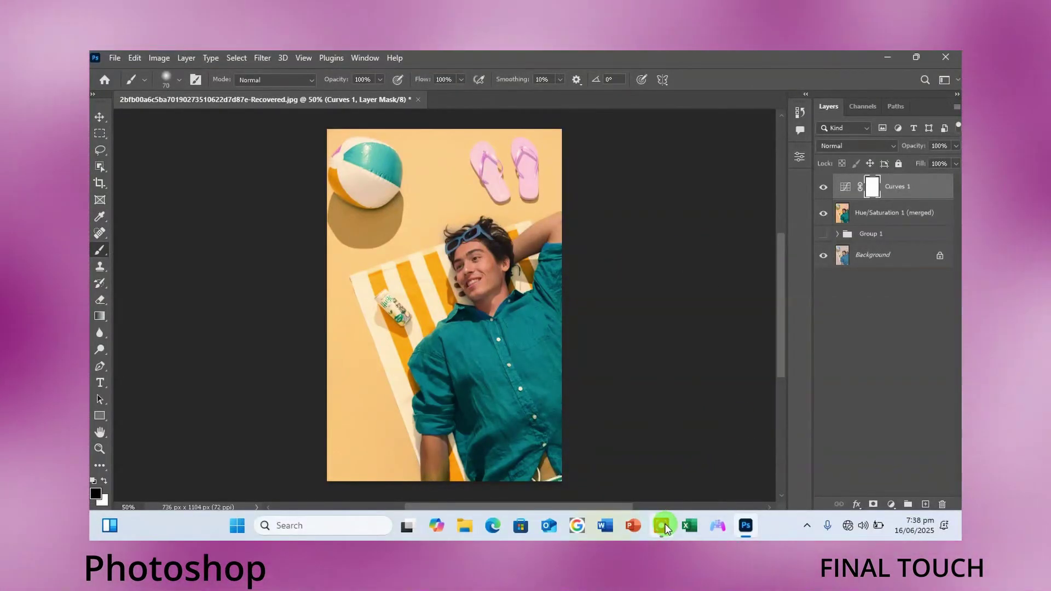
pyautogui.moveTo(664, 525)
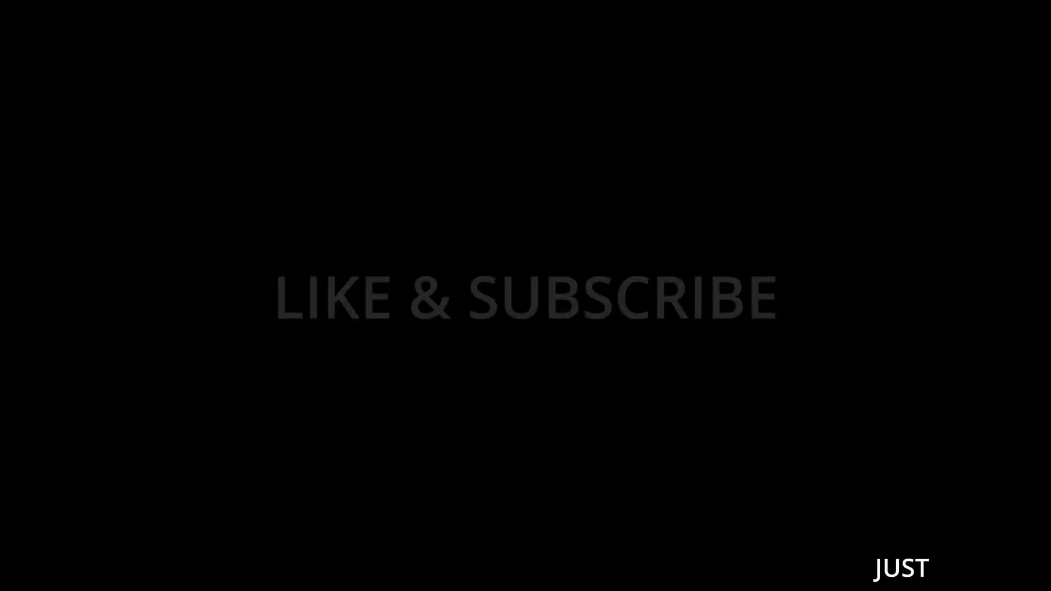